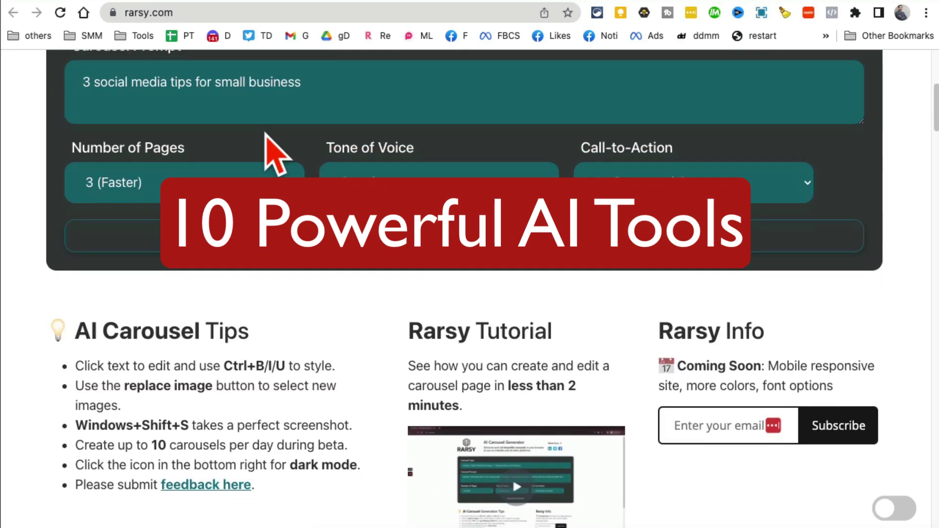
# - Highlight Rarsy's web address and the 'AI Carousel Generator' heading
pyautogui.scroll(6, 269, 147)
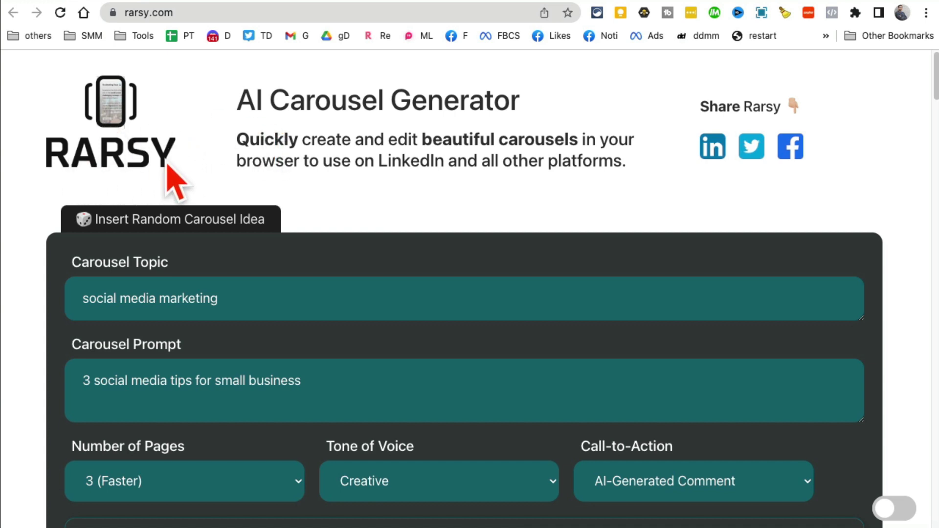
pyautogui.click(191, 13)
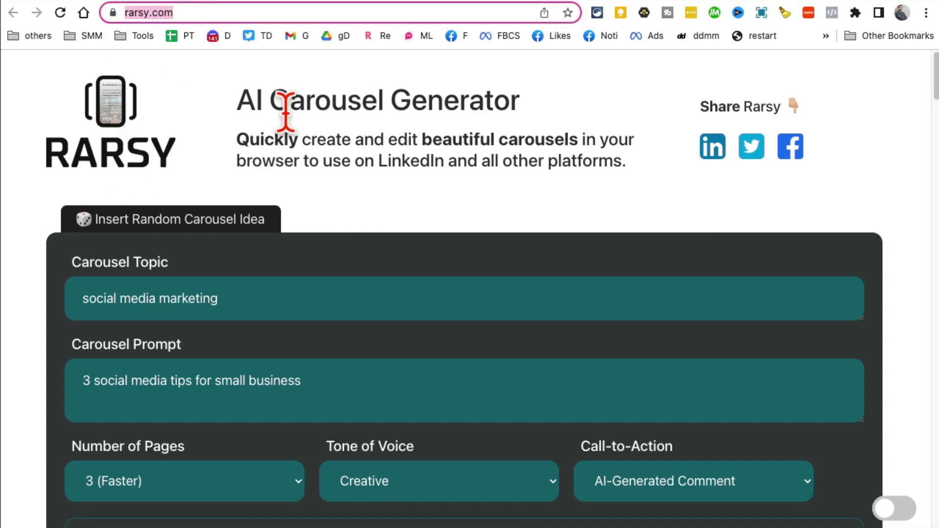
pyautogui.moveTo(237, 99); pyautogui.dragTo(498, 103)
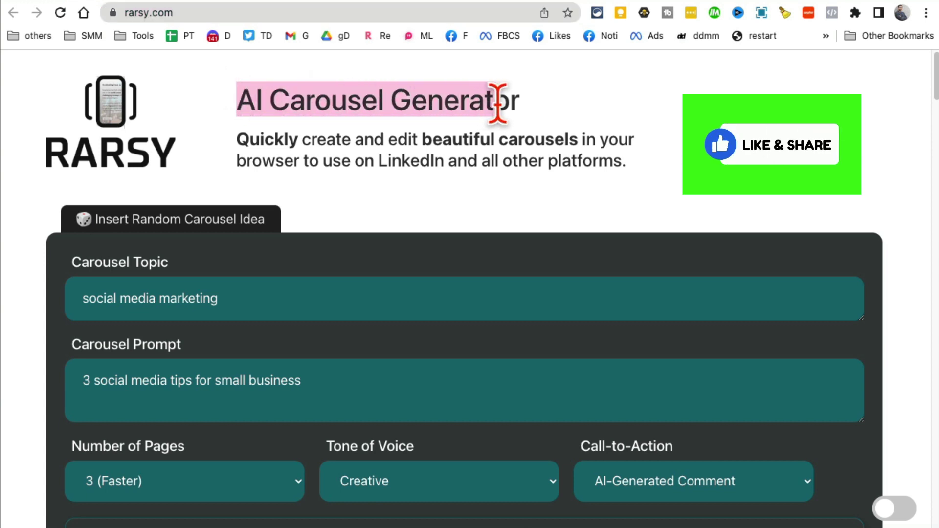
pyautogui.doubleClick(370, 98)
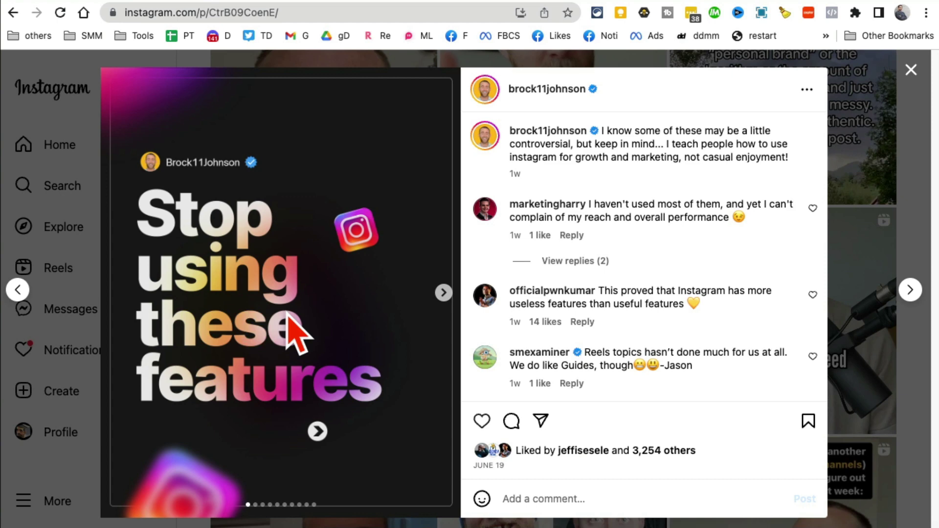
# - Page forward through the 'Stop using these features' carousel to its final slide
pyautogui.click(443, 292)
pyautogui.click(443, 293)
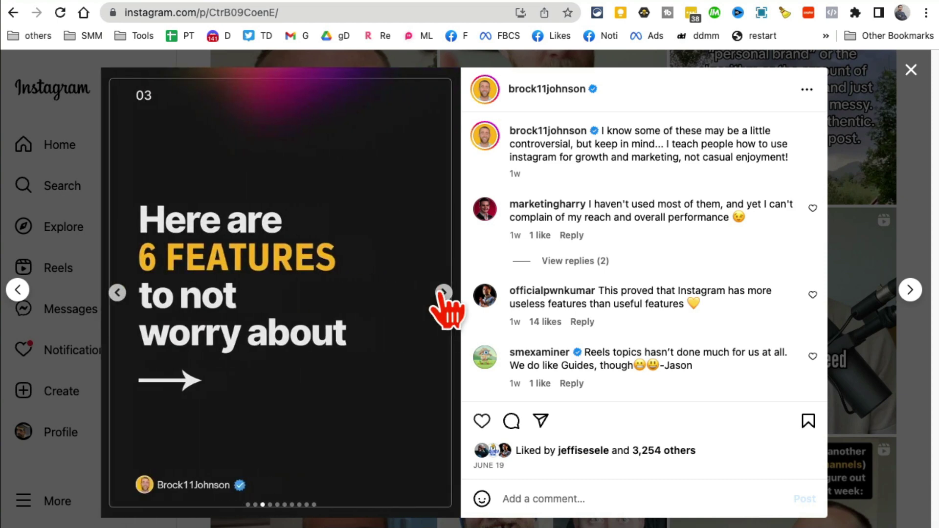
pyautogui.click(444, 292)
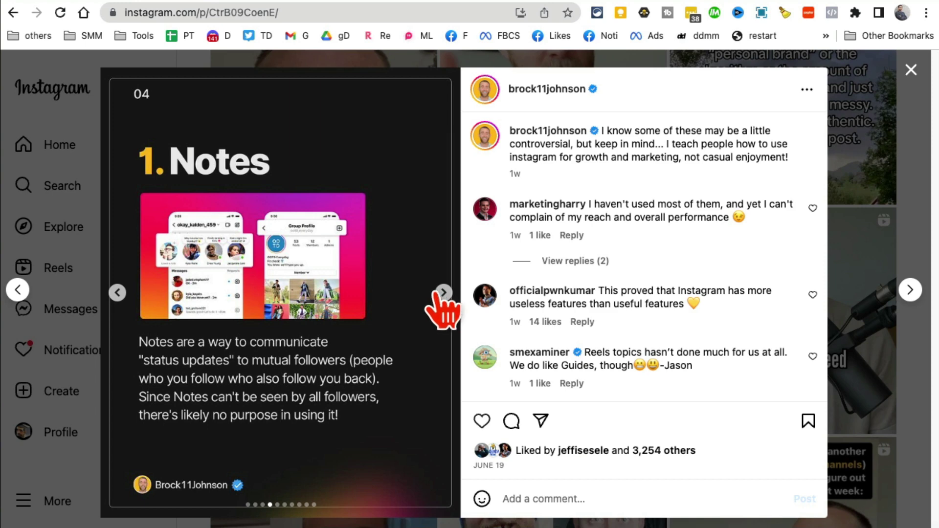
pyautogui.click(443, 293)
pyautogui.click(443, 292)
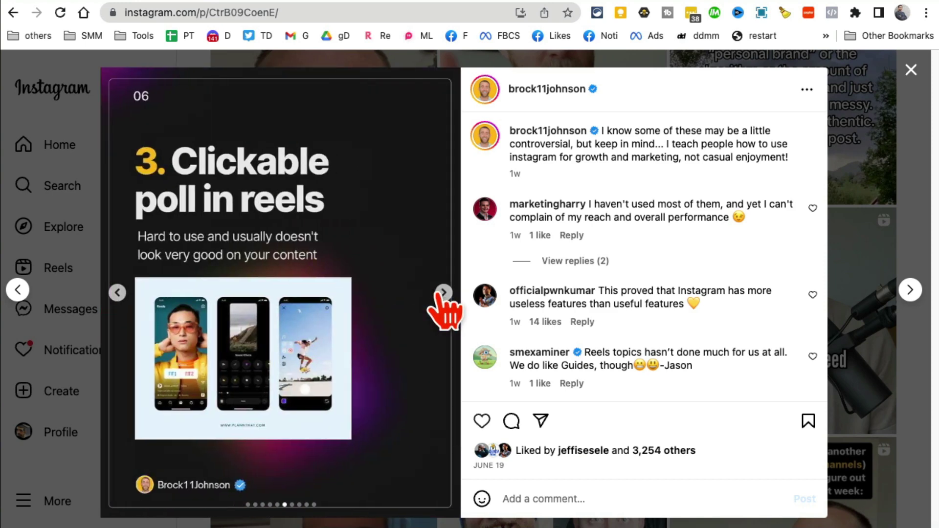
pyautogui.click(444, 293)
pyautogui.click(444, 292)
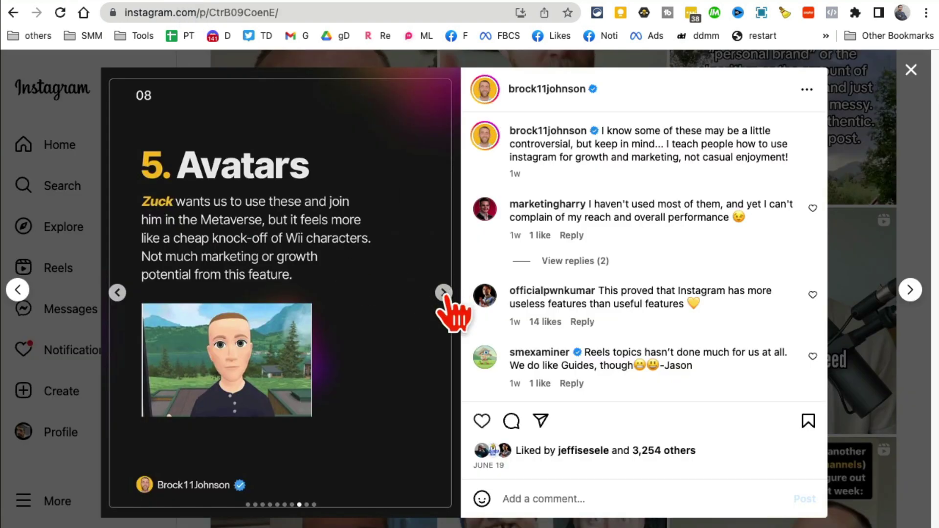
pyautogui.click(444, 292)
pyautogui.click(443, 293)
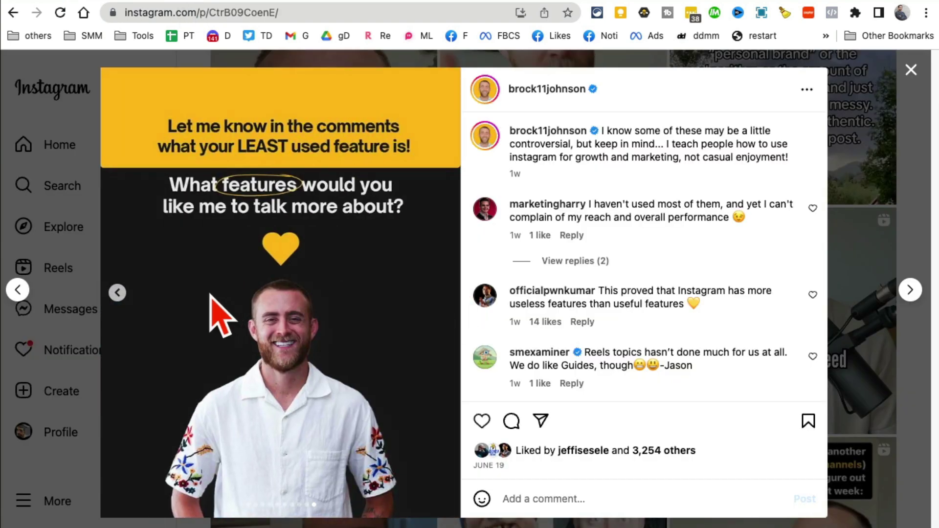
# - Step back to the Reels topics slide, then return to the Rarsy tab
pyautogui.click(118, 293)
pyautogui.click(118, 293)
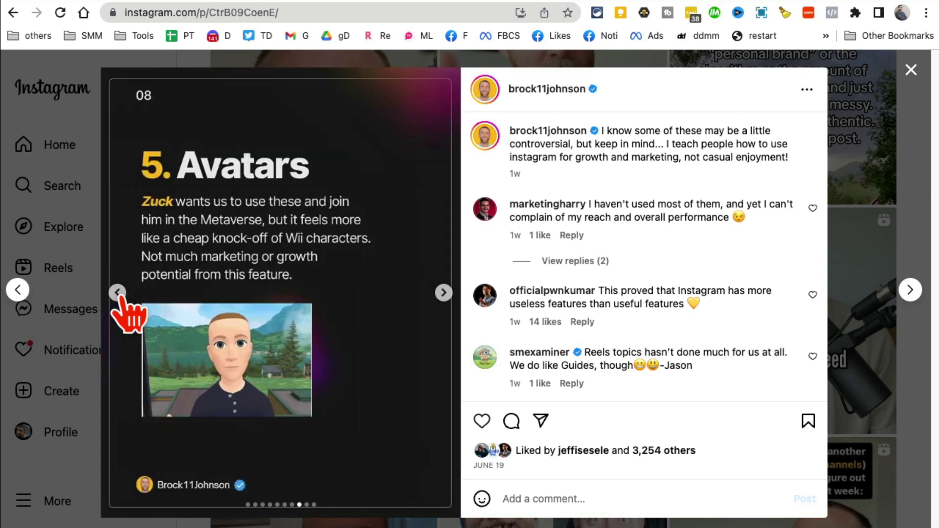
pyautogui.click(117, 292)
pyautogui.click(111, 2)
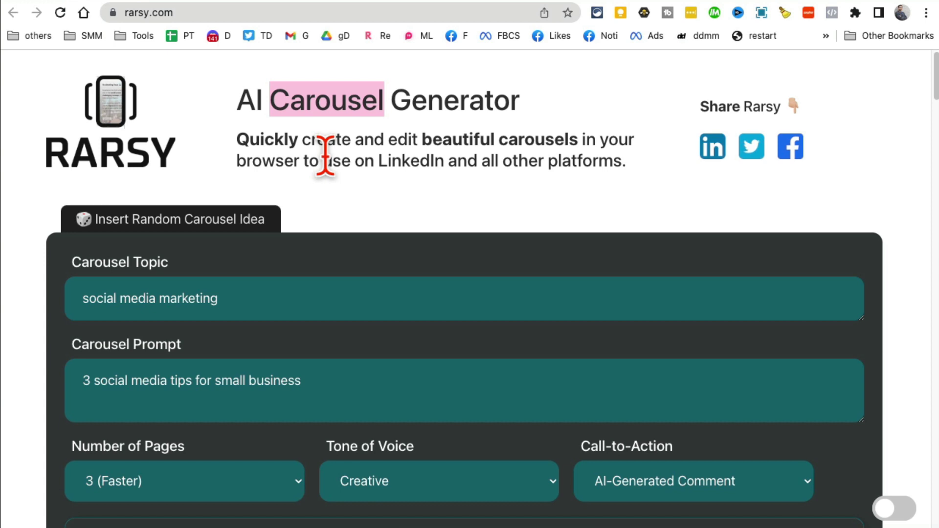
# - Review the social media marketing topic and the carousel prompt text in the form
pyautogui.scroll(-3, 373, 231)
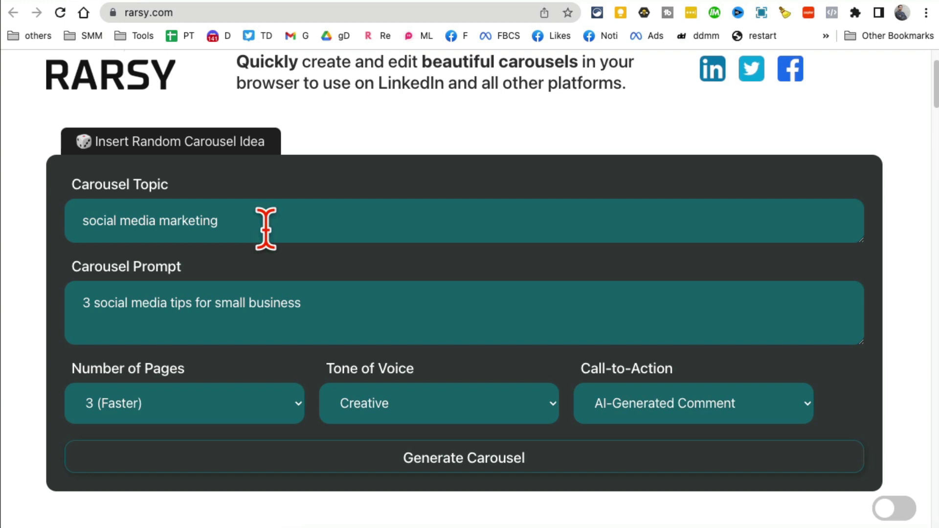
pyautogui.moveTo(266, 229); pyautogui.dragTo(71, 209)
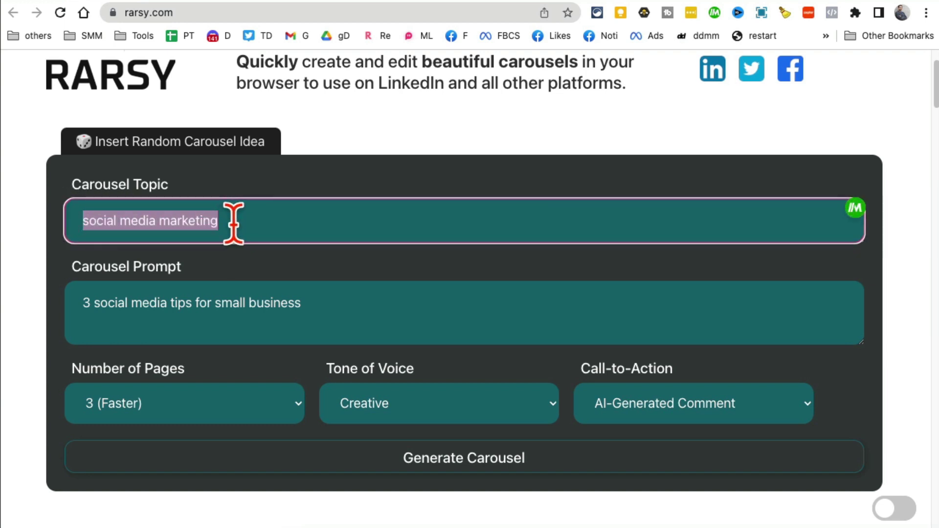
pyautogui.click(109, 307)
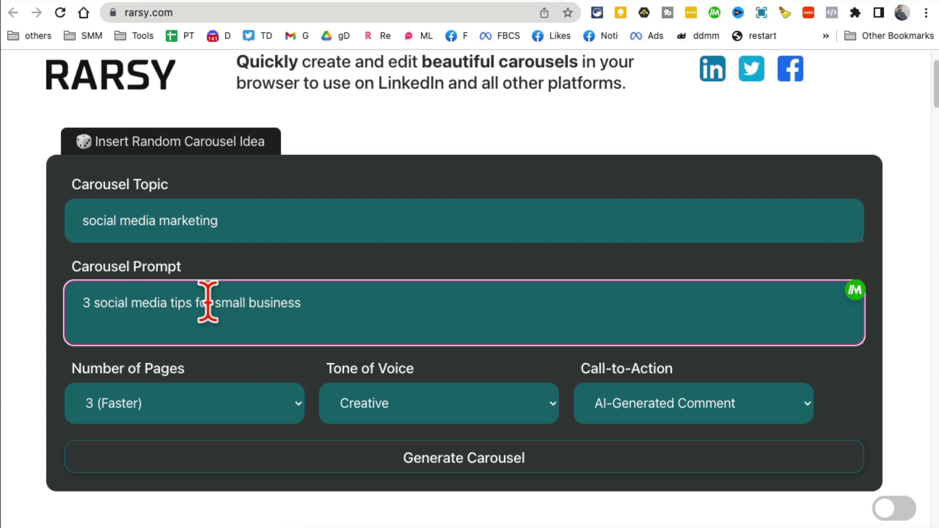
pyautogui.moveTo(103, 302); pyautogui.dragTo(321, 306)
pyautogui.click(321, 306)
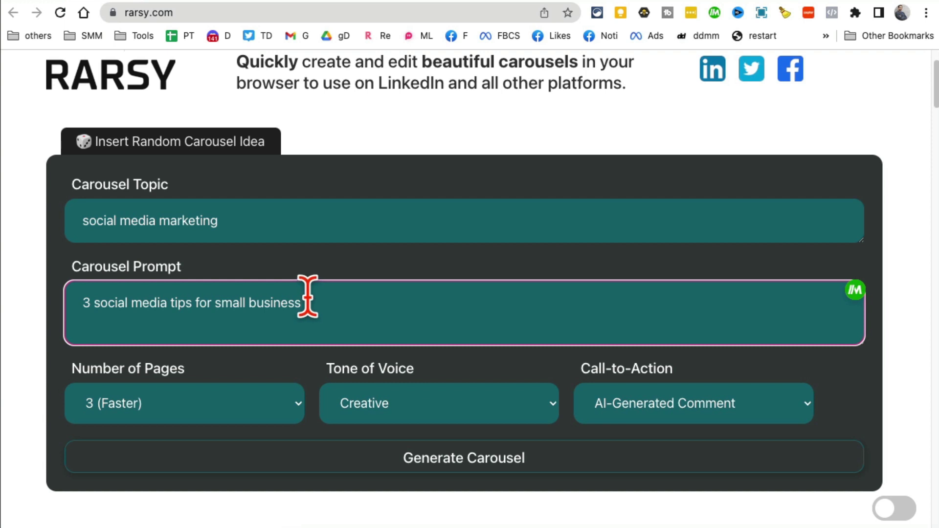
# - Keep Number of Pages at 3 and set Tone of Voice to Professional
pyautogui.scroll(-2, 308, 296)
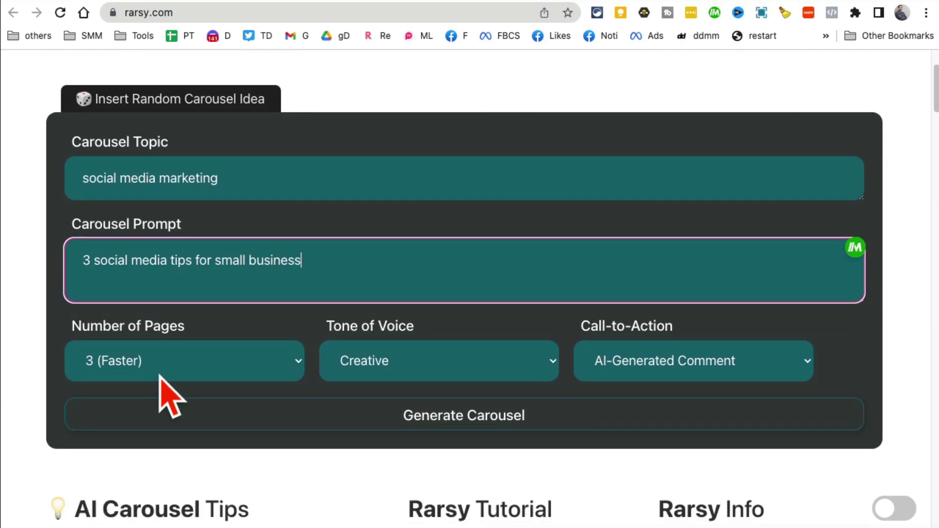
pyautogui.click(166, 368)
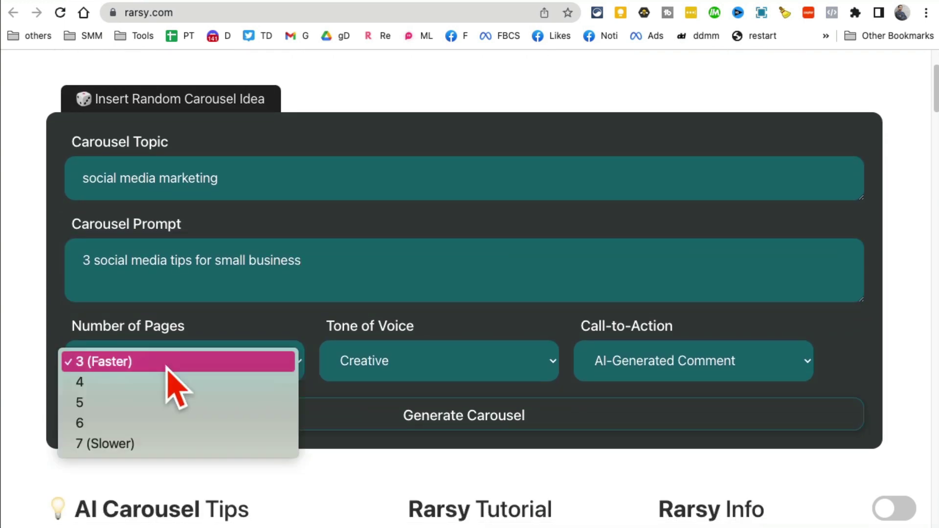
pyautogui.click(157, 368)
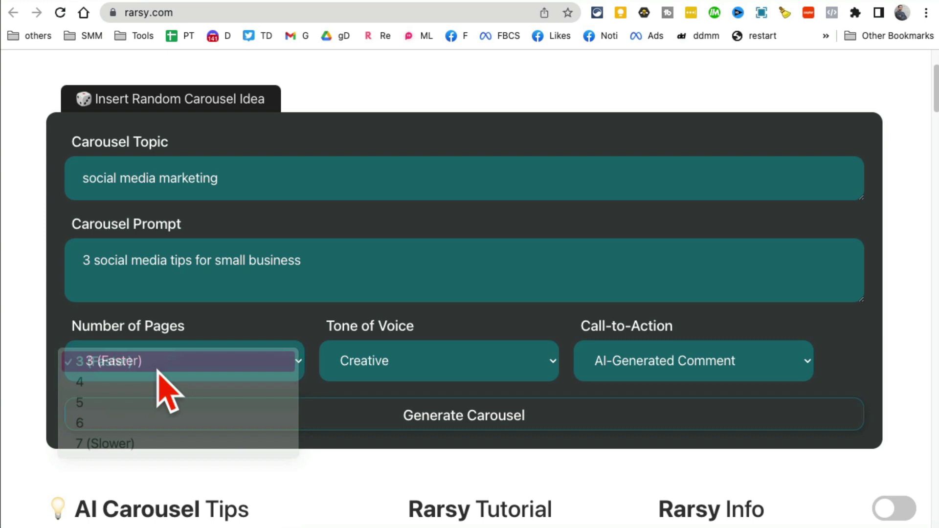
pyautogui.click(409, 364)
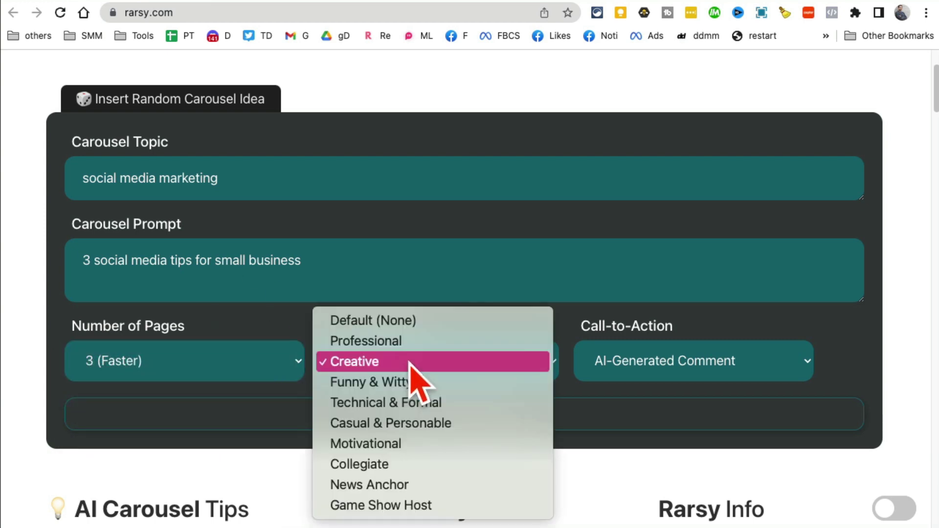
pyautogui.click(395, 342)
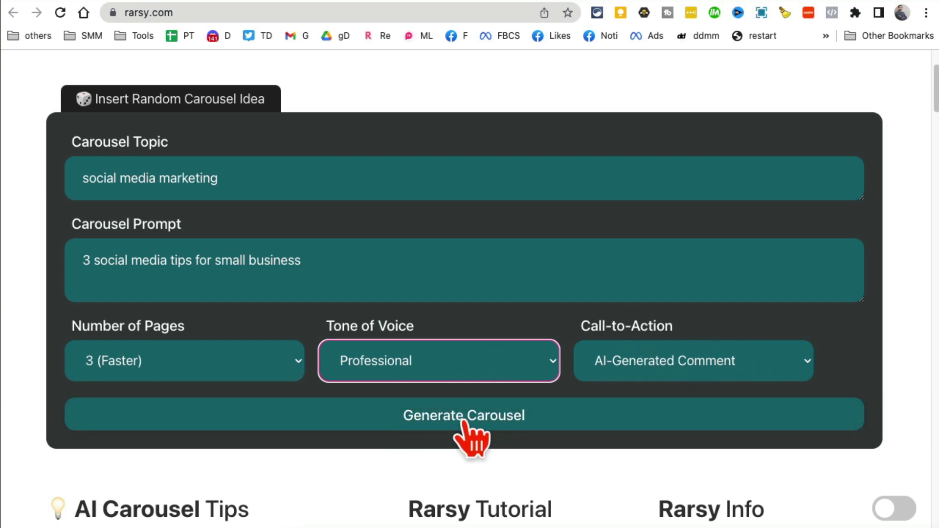
# - Scroll the generated carousel, click into the Tip 1 heading, and toggle dark mode on and off
pyautogui.scroll(-7, 465, 419)
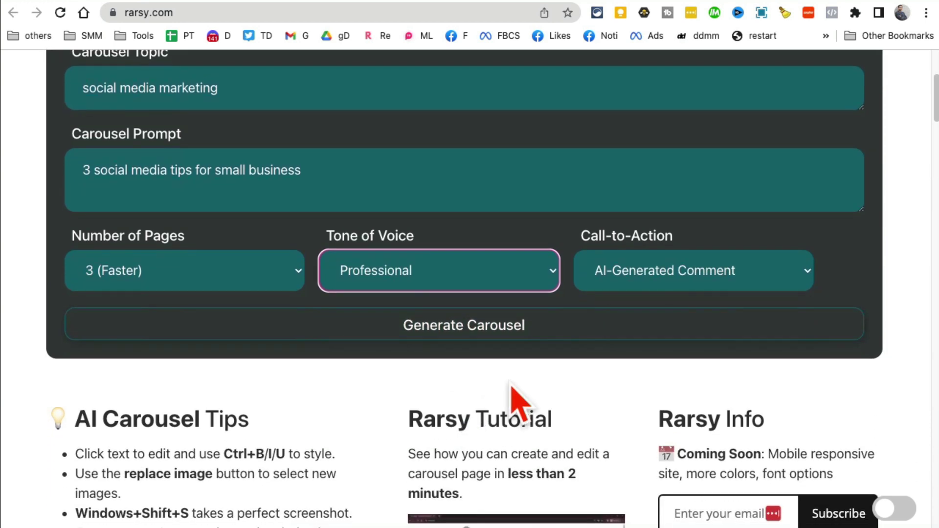
pyautogui.scroll(-10, 522, 382)
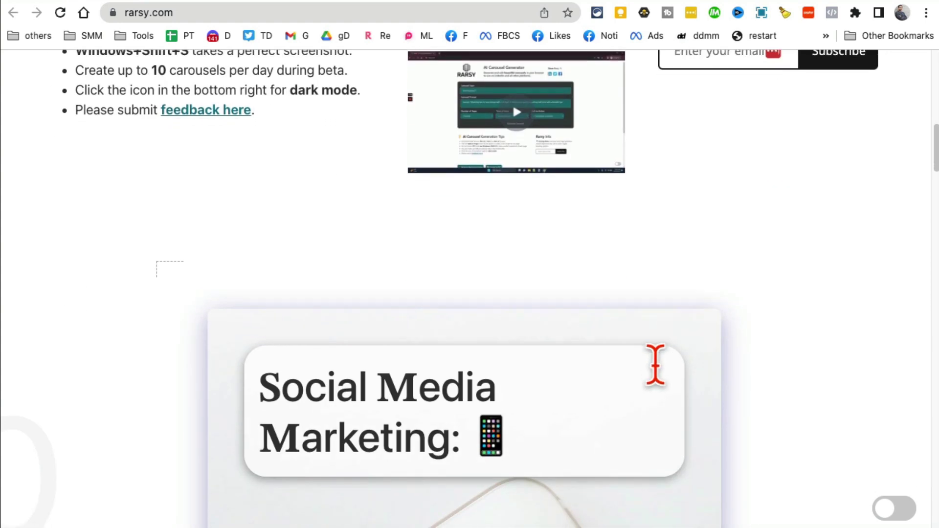
pyautogui.scroll(-3, 781, 367)
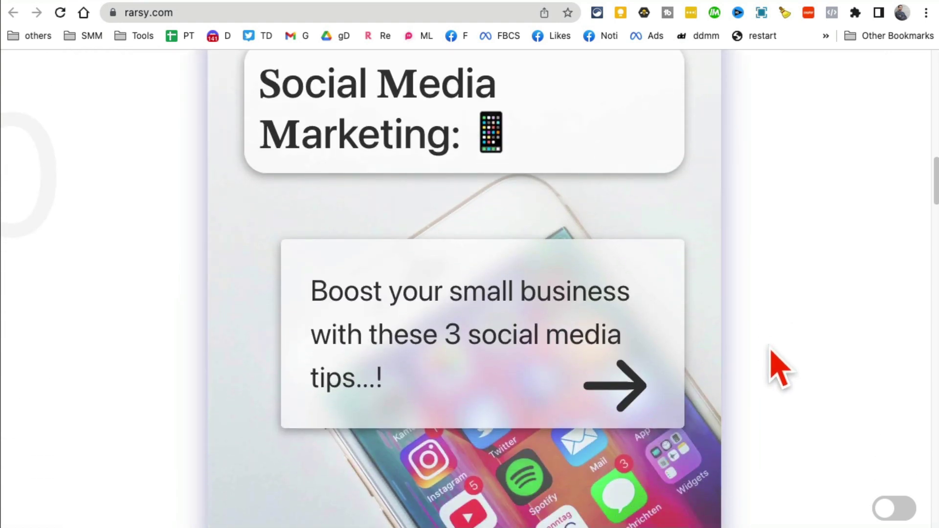
pyautogui.scroll(3, 777, 364)
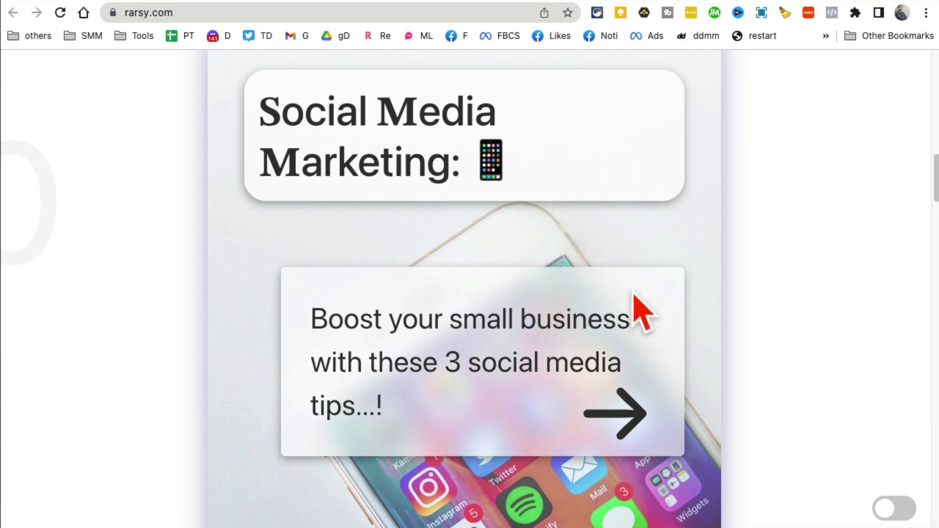
pyautogui.scroll(-10, 613, 285)
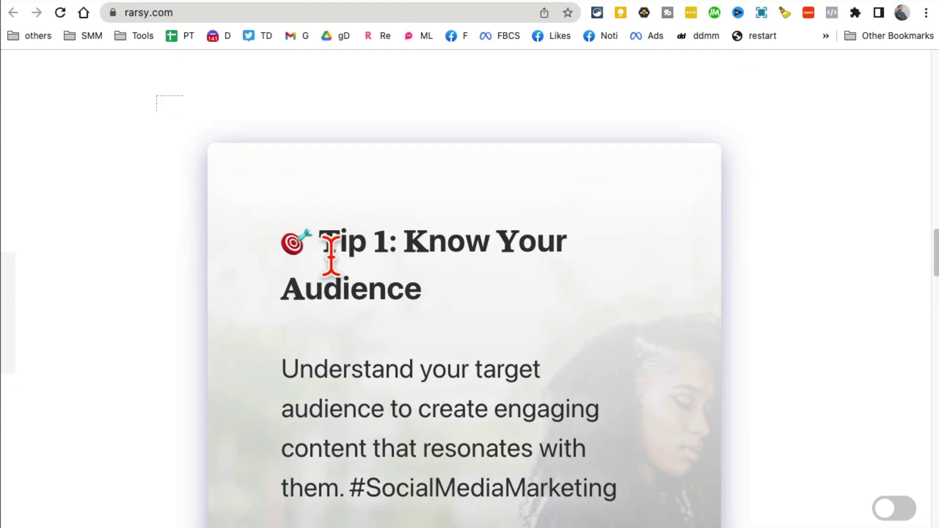
pyautogui.scroll(-3, 610, 310)
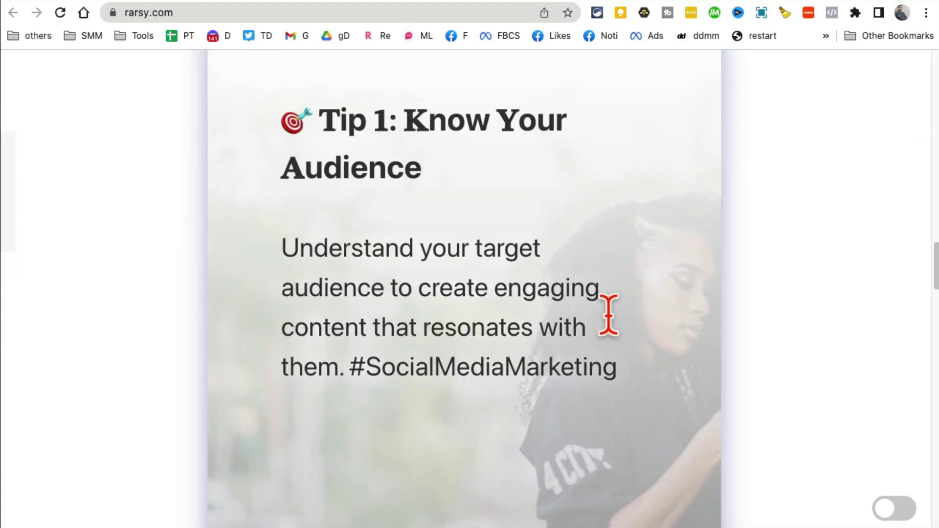
pyautogui.click(374, 128)
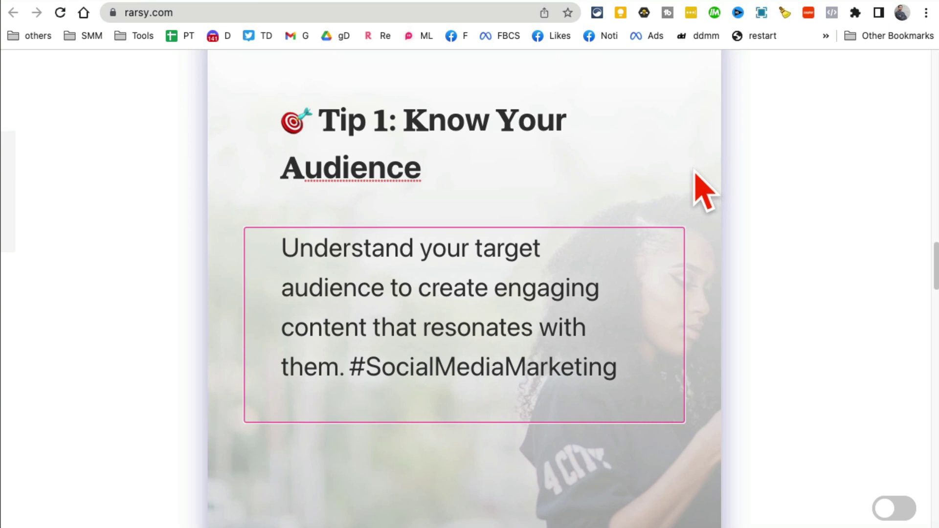
pyautogui.click(898, 513)
pyautogui.click(906, 511)
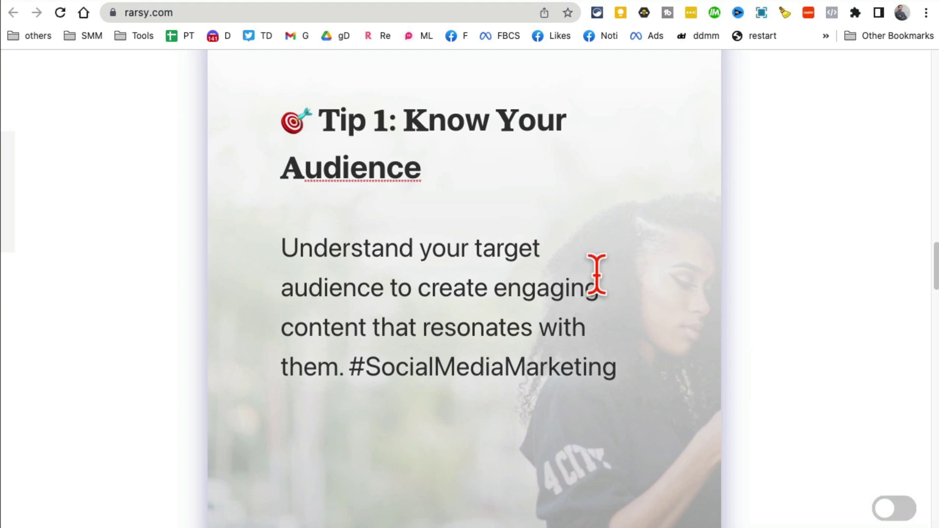
# - Click into the Tip 2 paragraph and heading, scroll the remaining pages, then close the carousel
pyautogui.scroll(-10, 590, 272)
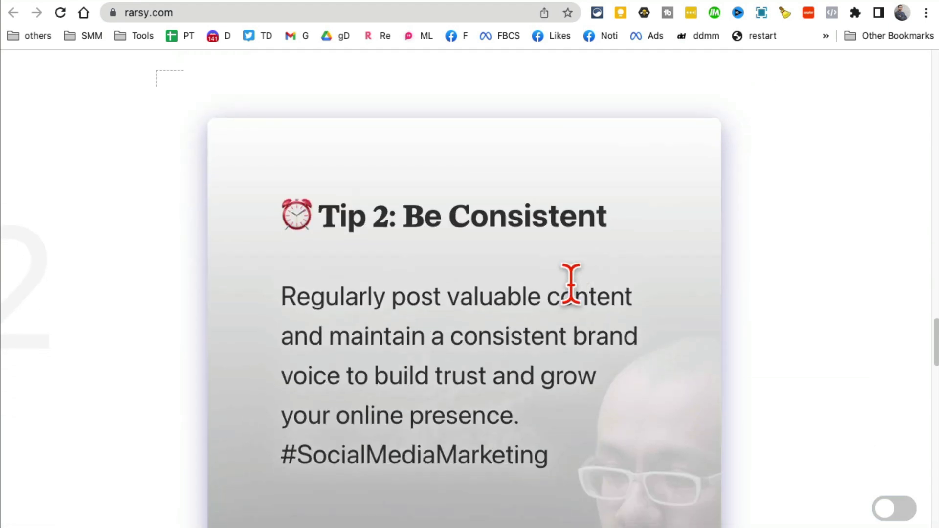
pyautogui.click(538, 303)
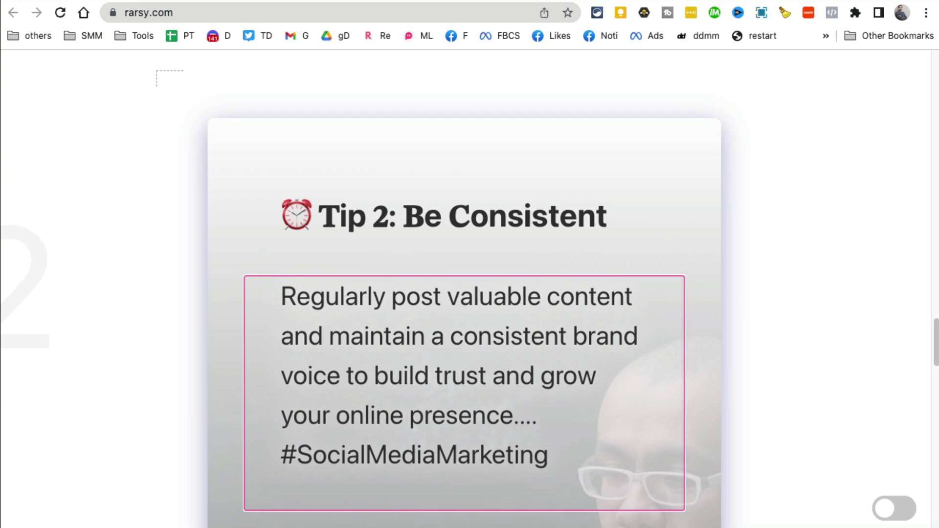
pyautogui.click(670, 217)
pyautogui.scroll(-8, 767, 352)
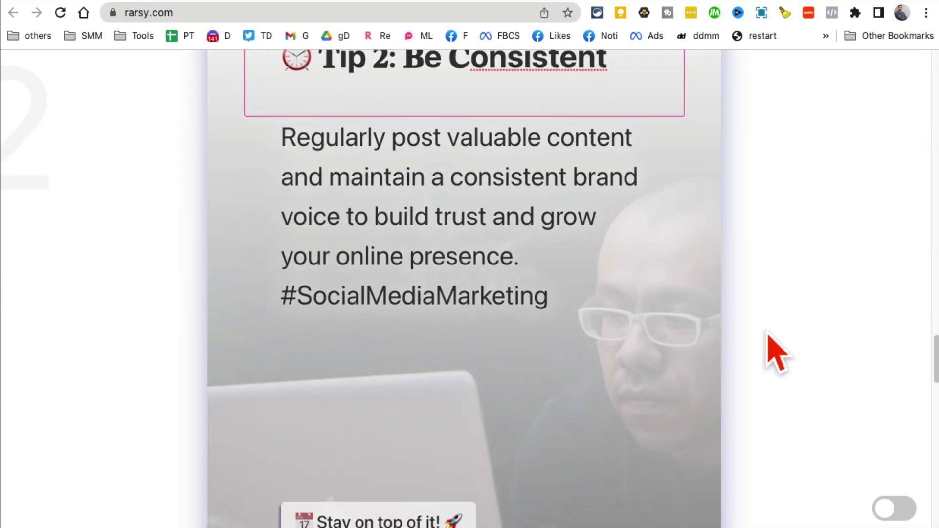
pyautogui.scroll(-10, 623, 342)
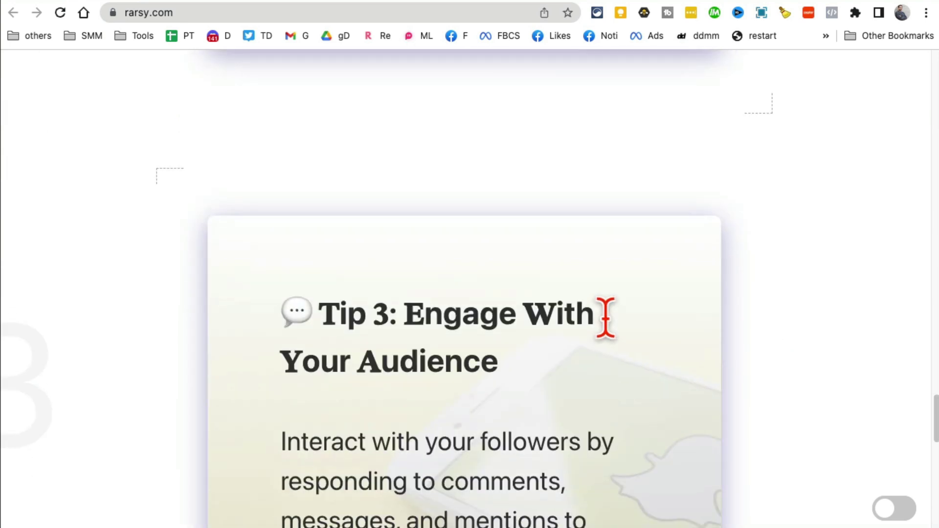
pyautogui.scroll(-10, 581, 259)
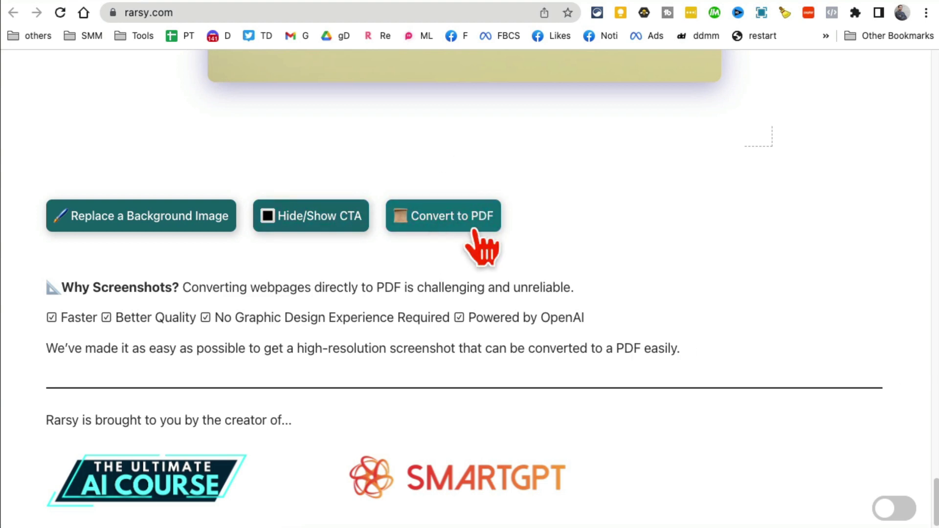
pyautogui.scroll(15, 509, 254)
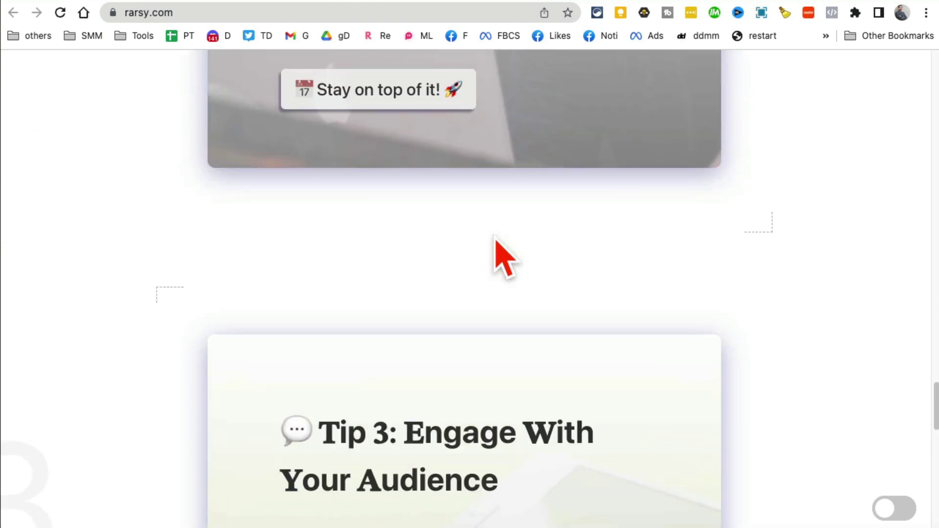
pyautogui.scroll(10, 491, 232)
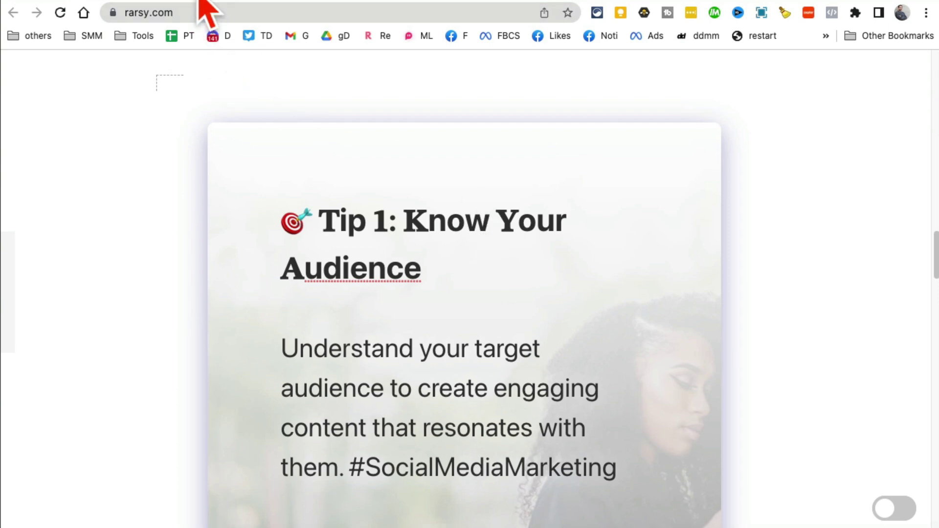
pyautogui.click(255, 104)
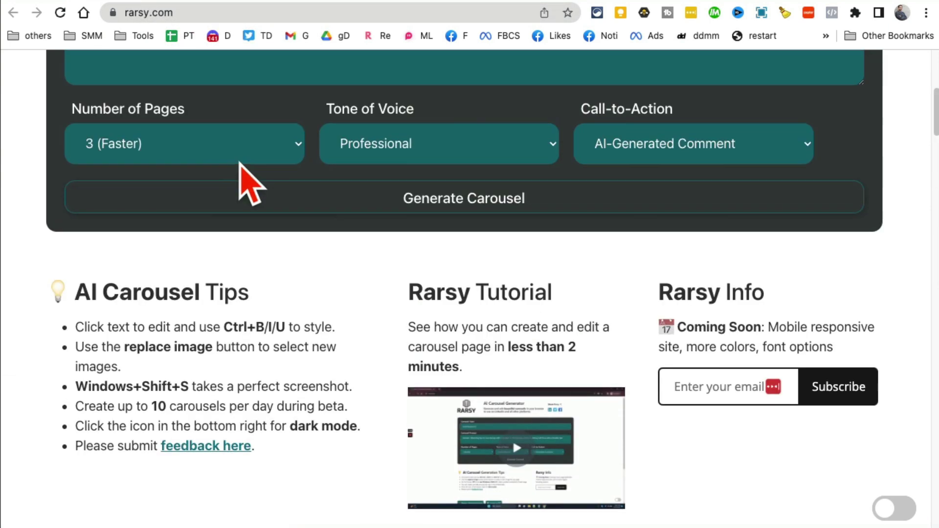
pyautogui.scroll(5, 241, 166)
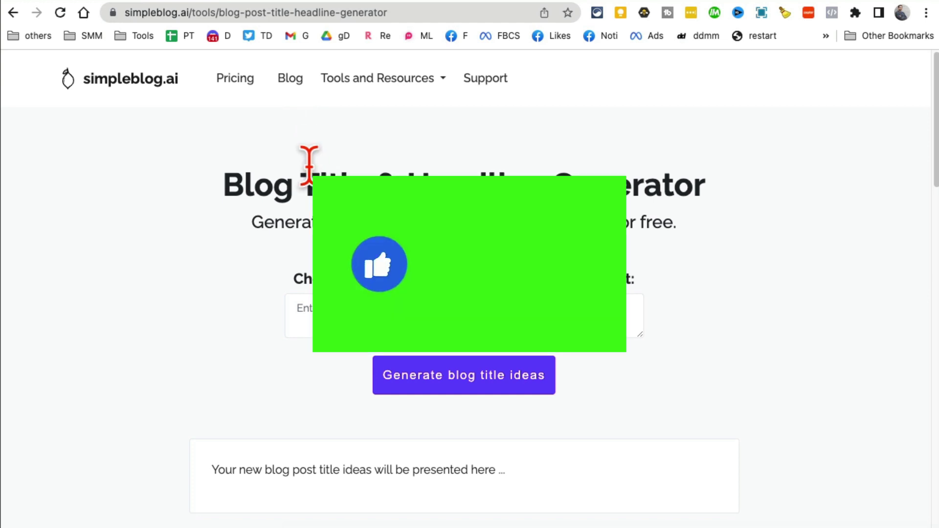
# - Go to the simpleblog.ai home page, skim its headline, and show the Tools and Resources list
pyautogui.click(135, 81)
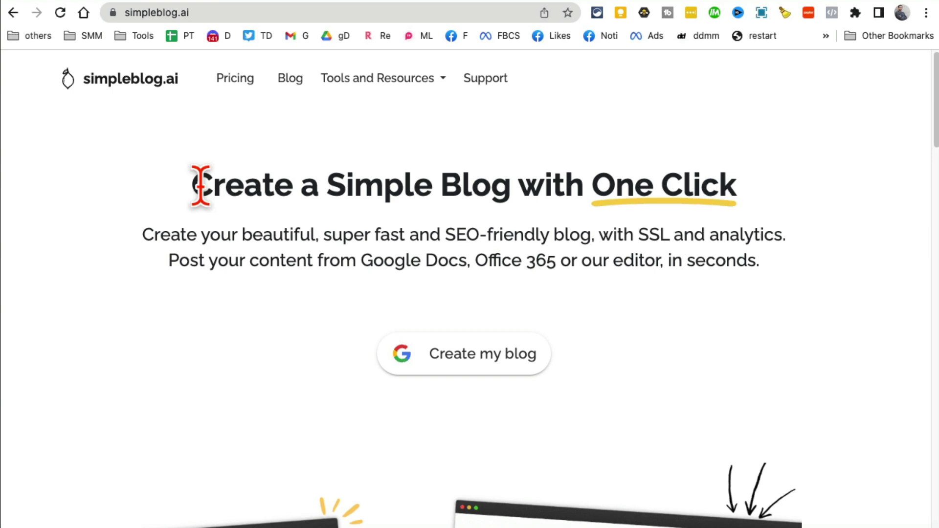
pyautogui.moveTo(195, 185); pyautogui.dragTo(513, 189)
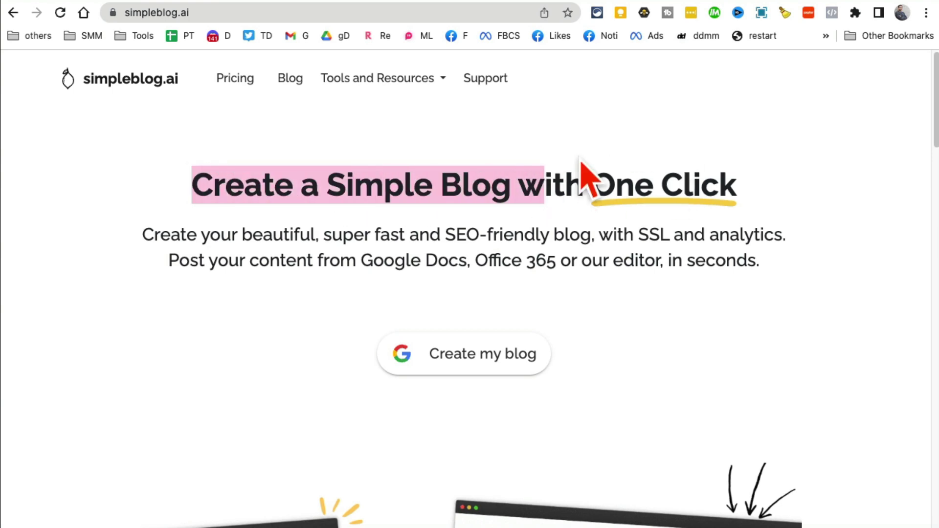
pyautogui.scroll(-5, 571, 266)
pyautogui.scroll(-4, 630, 323)
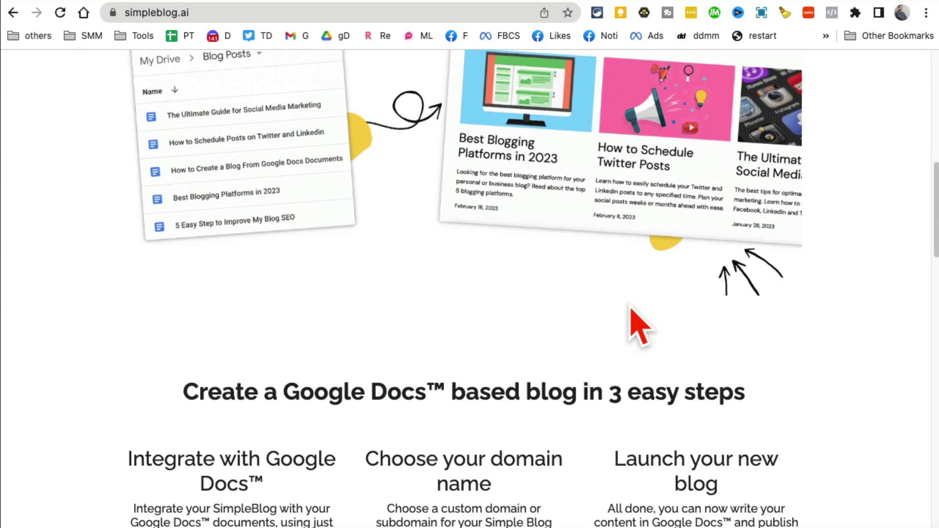
pyautogui.scroll(9, 630, 319)
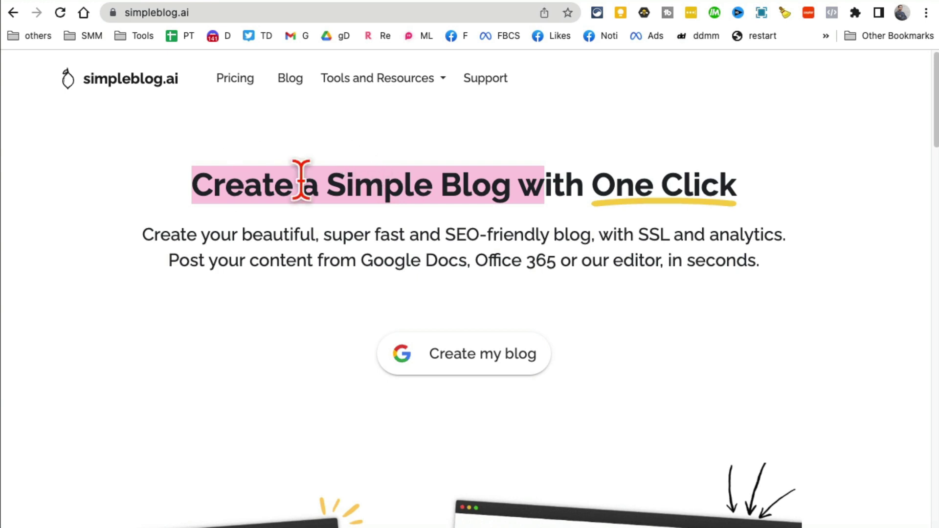
pyautogui.click(395, 79)
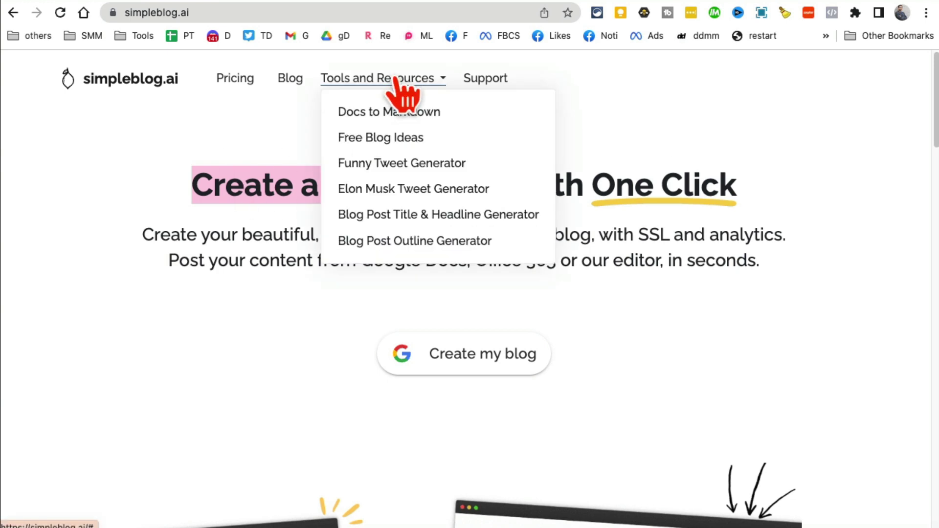
# - In the Blog Post Title & Headline Generator, generate title ideas for 'self care tips'
pyautogui.click(440, 219)
pyautogui.scroll(-1, 538, 274)
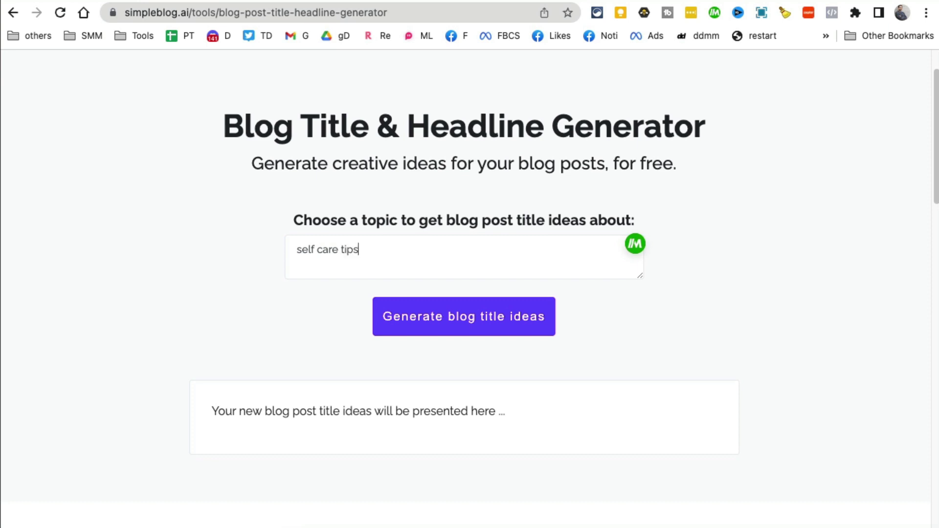
pyautogui.moveTo(402, 254); pyautogui.dragTo(280, 264)
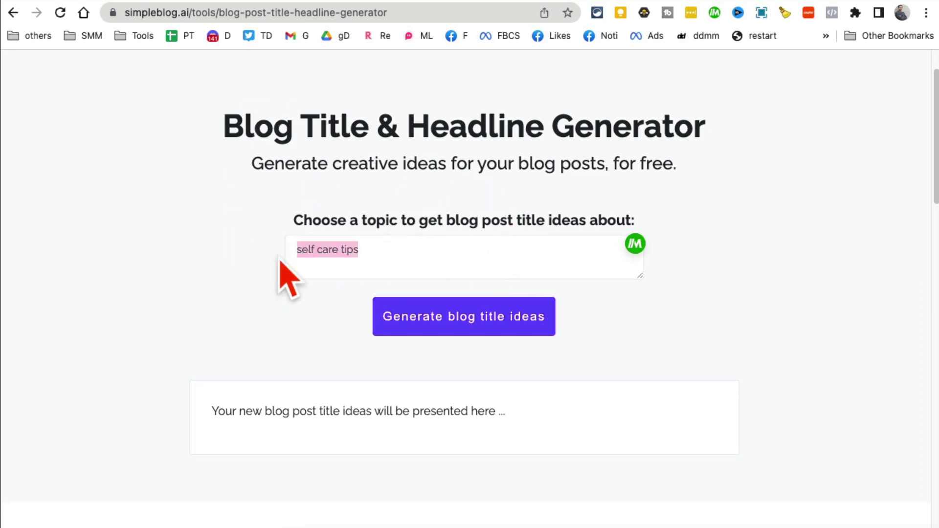
pyautogui.click(460, 325)
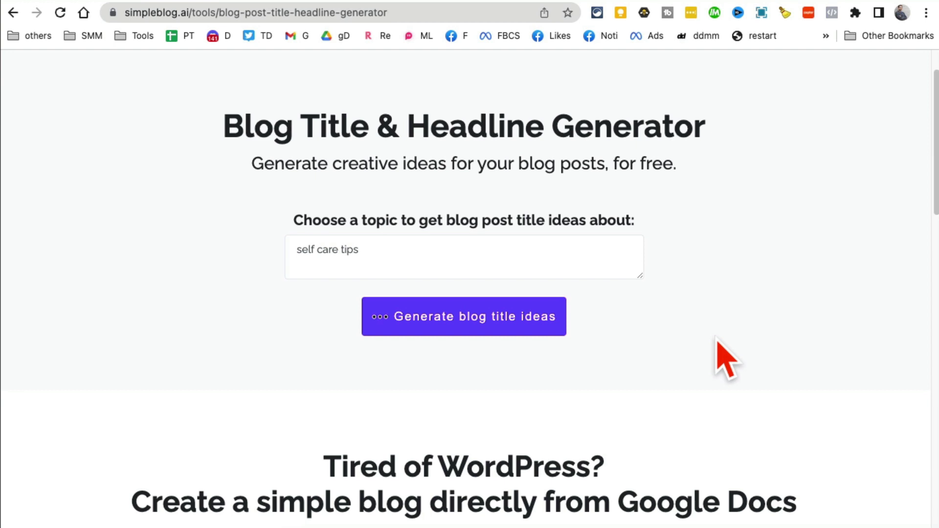
# - Select the entire first suggested blog title
pyautogui.scroll(-3, 782, 318)
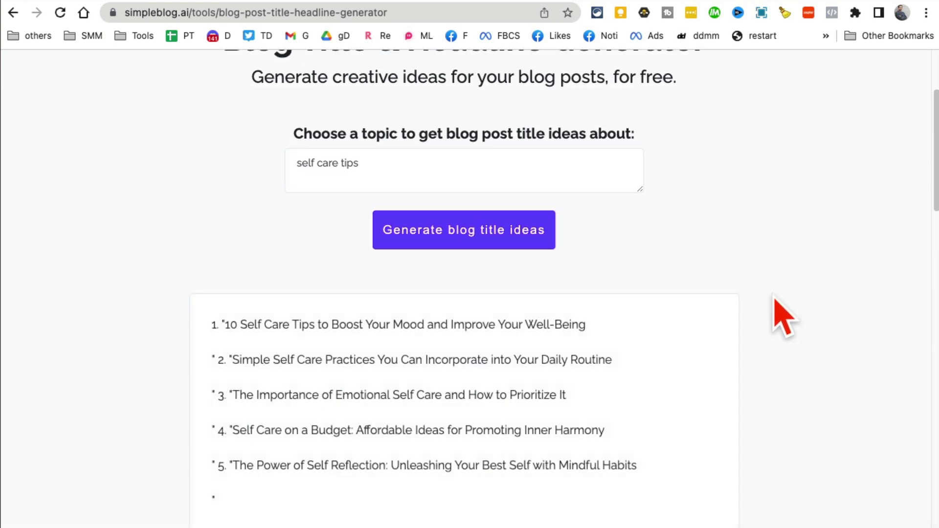
pyautogui.scroll(-4, 783, 318)
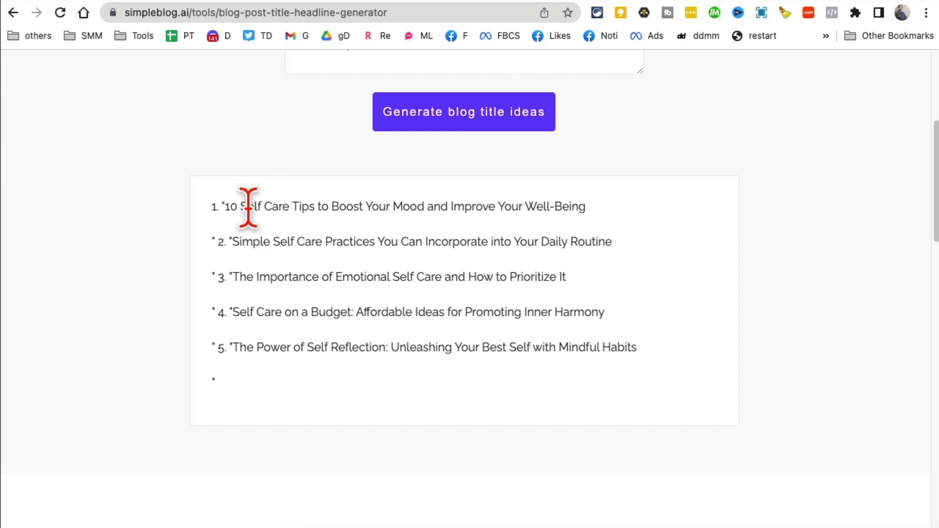
pyautogui.moveTo(248, 206); pyautogui.dragTo(529, 234)
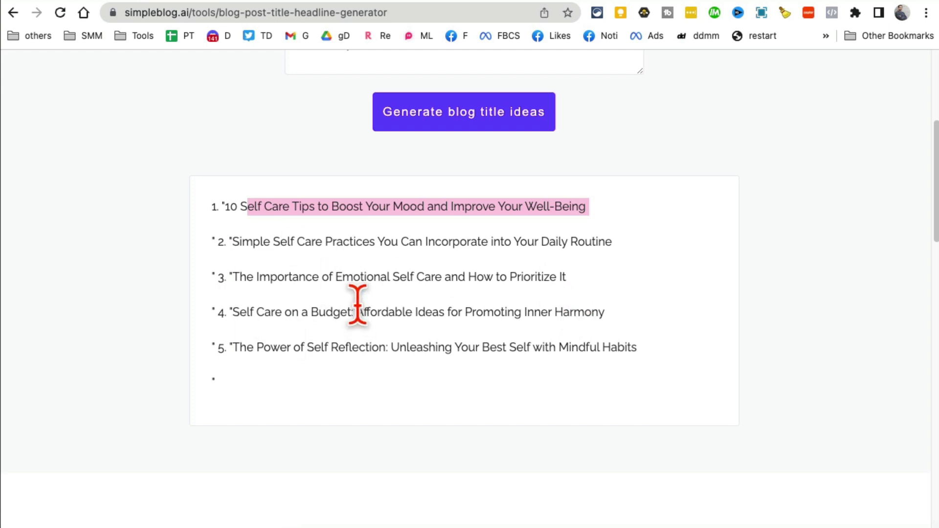
pyautogui.click(269, 235)
pyautogui.moveTo(225, 206); pyautogui.dragTo(587, 208)
pyautogui.press('super+c')
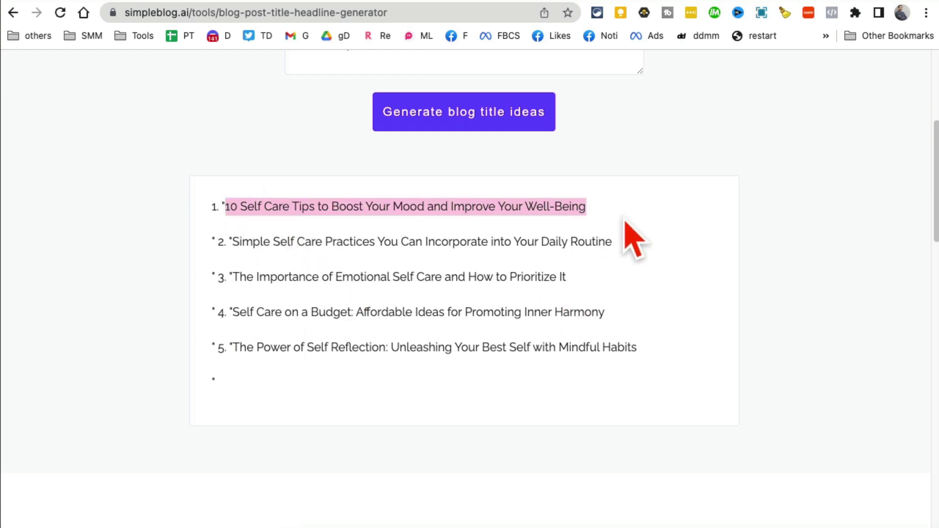
pyautogui.scroll(5, 636, 266)
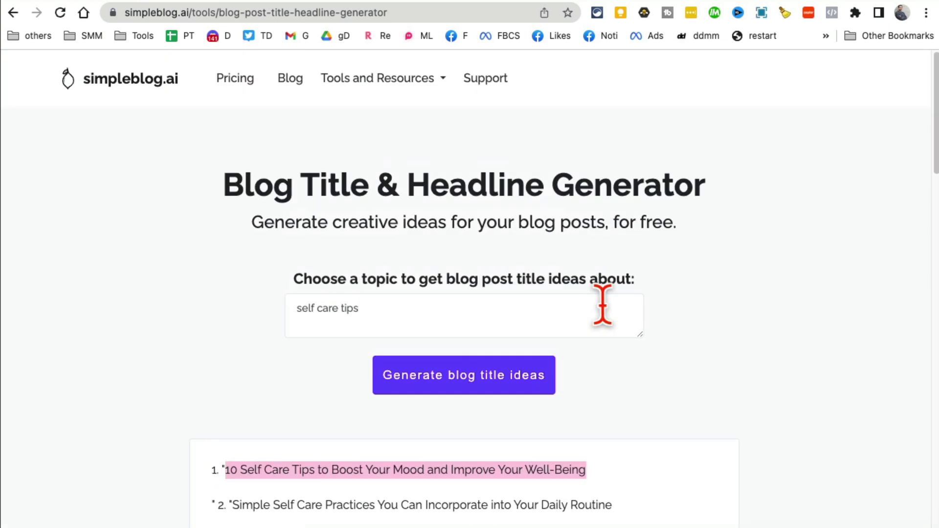
# - Paste the '10 Self Care Tips' title into the Blog Post Outline Generator and generate an outline
pyautogui.click(397, 81)
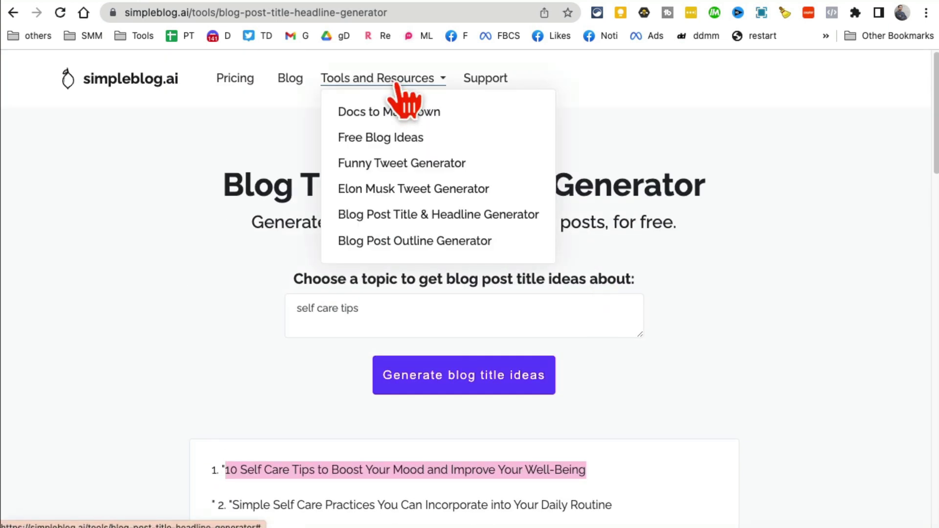
pyautogui.click(410, 242)
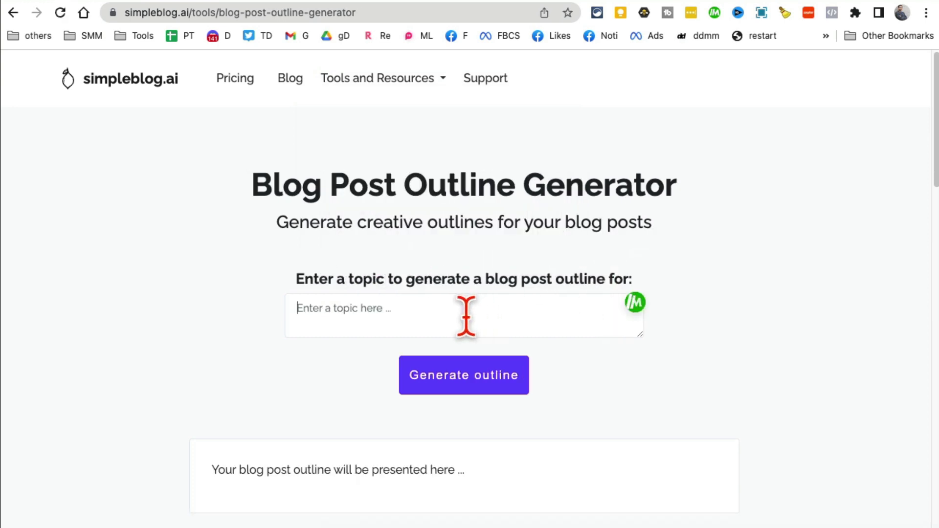
pyautogui.press('super+v')
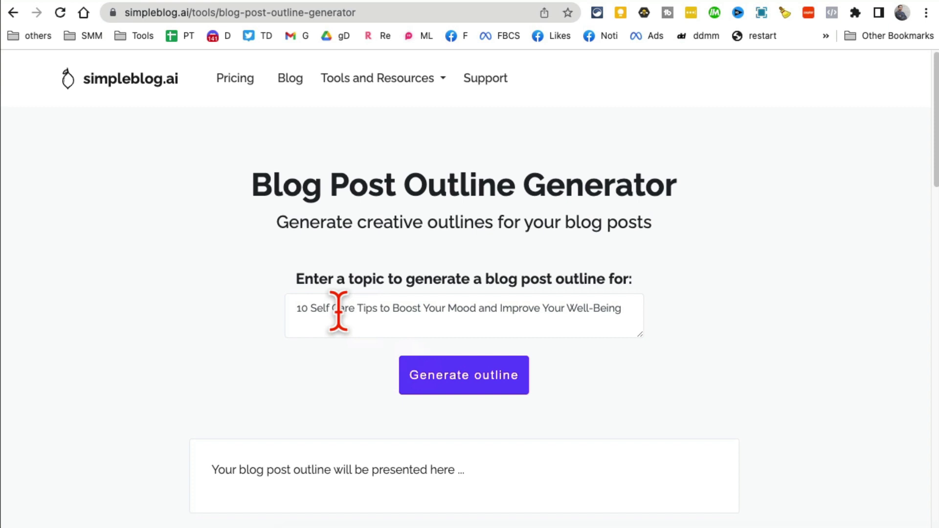
pyautogui.click(471, 380)
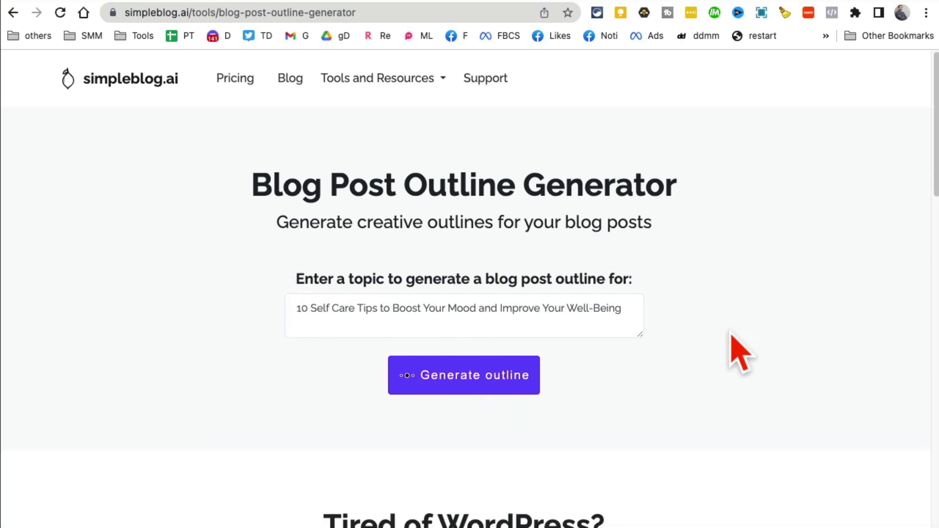
pyautogui.scroll(-3, 736, 342)
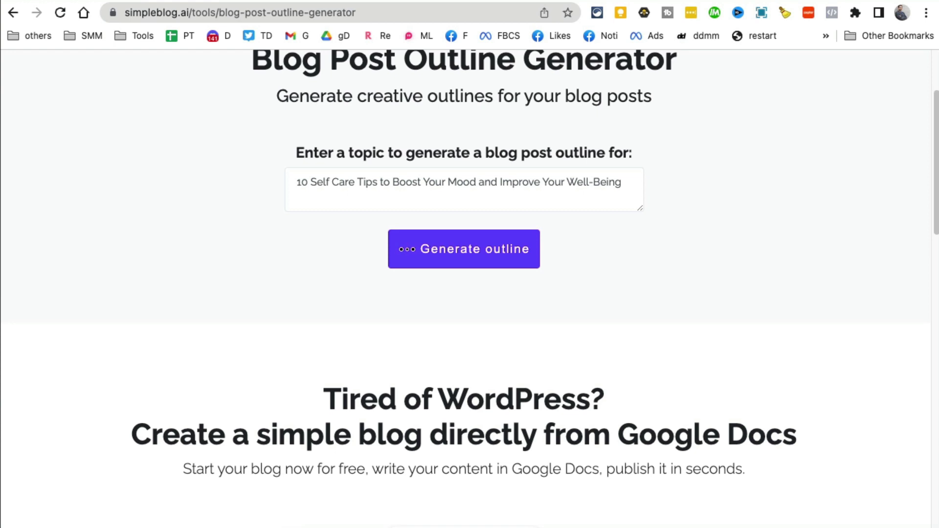
pyautogui.scroll(-1, 594, 216)
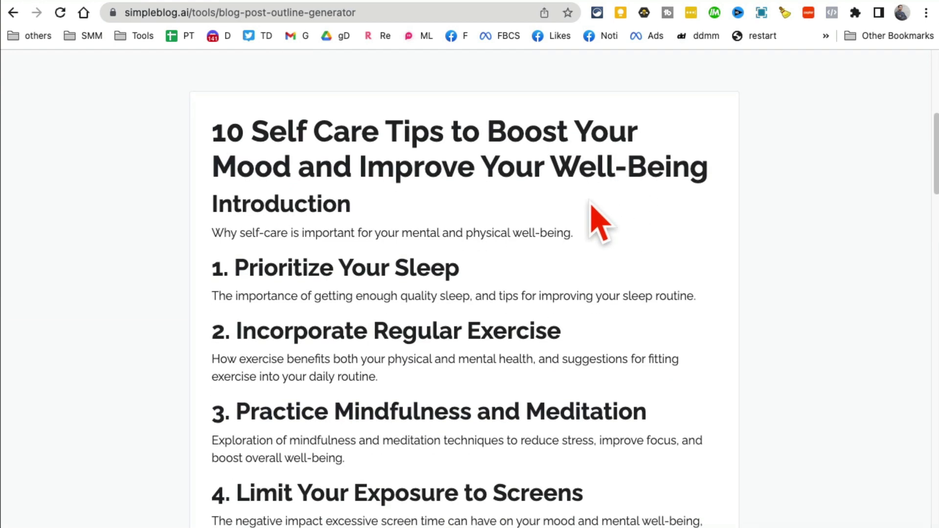
pyautogui.scroll(-2, 489, 210)
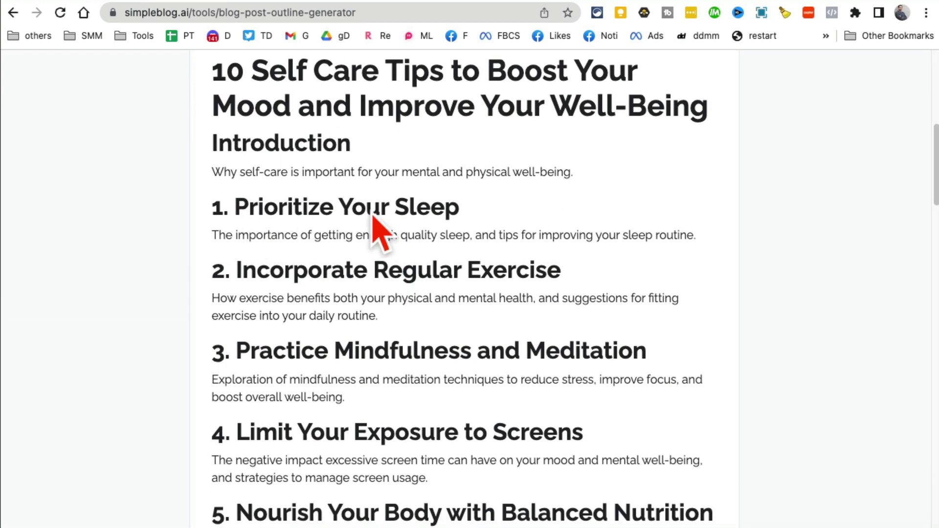
pyautogui.scroll(-5, 601, 293)
pyautogui.scroll(-10, 613, 303)
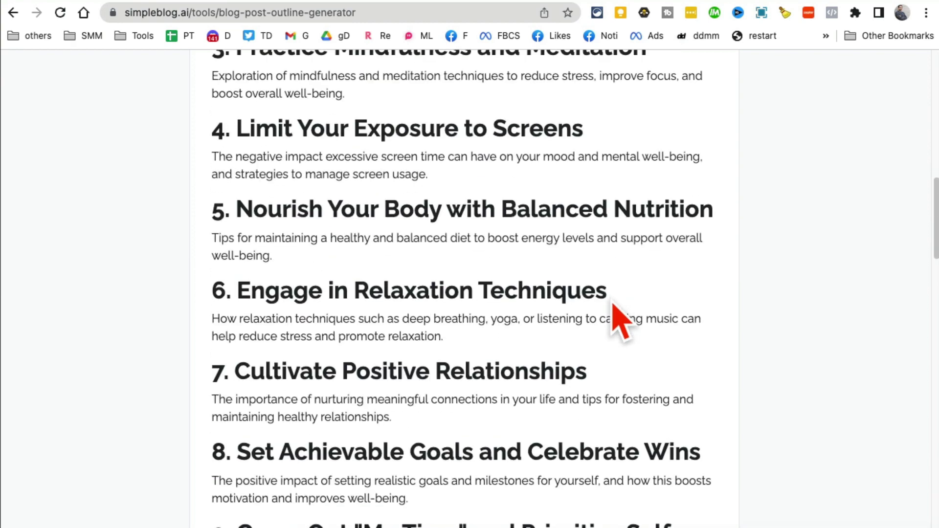
pyautogui.scroll(-3, 611, 308)
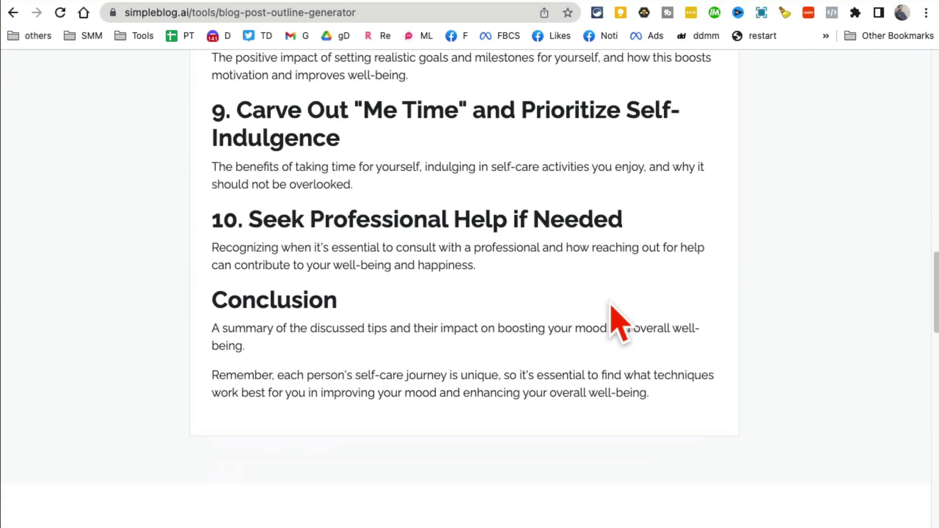
pyautogui.scroll(14, 567, 337)
pyautogui.scroll(9, 567, 342)
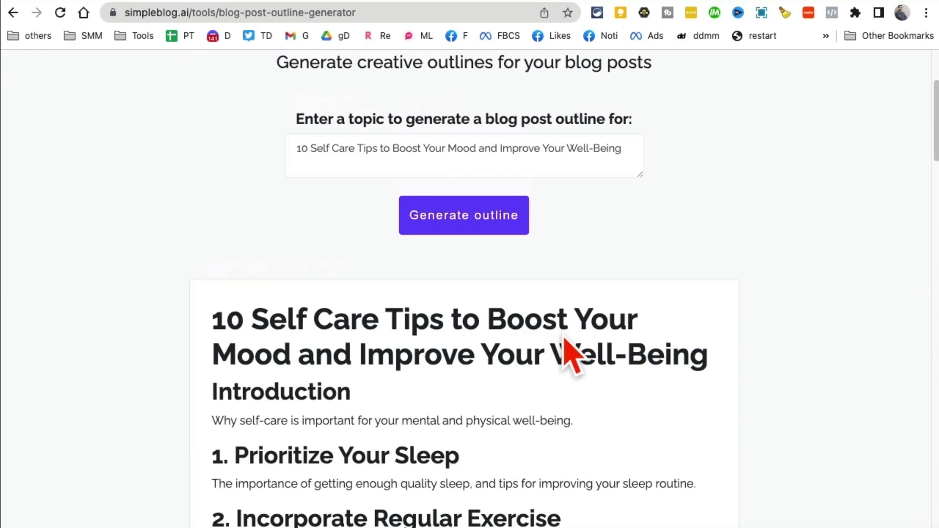
pyautogui.scroll(4, 579, 357)
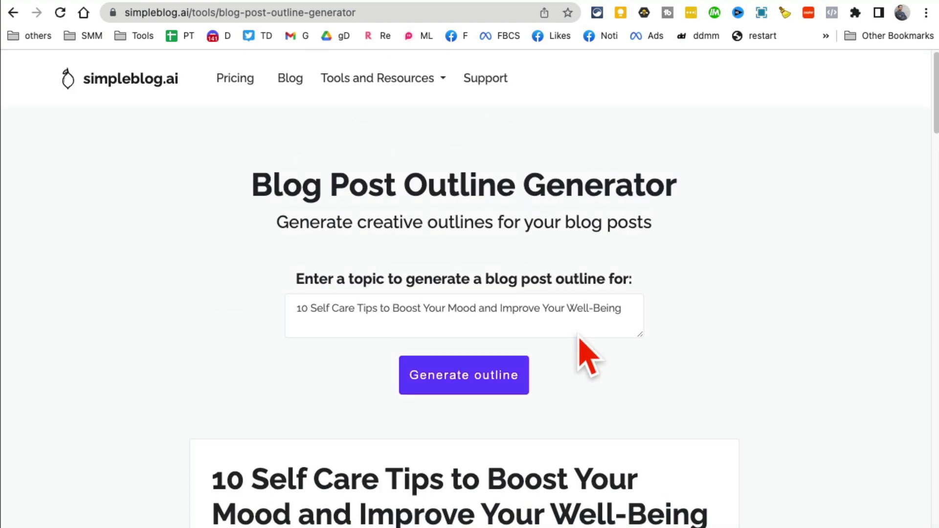
pyautogui.scroll(-12, 655, 335)
pyautogui.scroll(10, 656, 332)
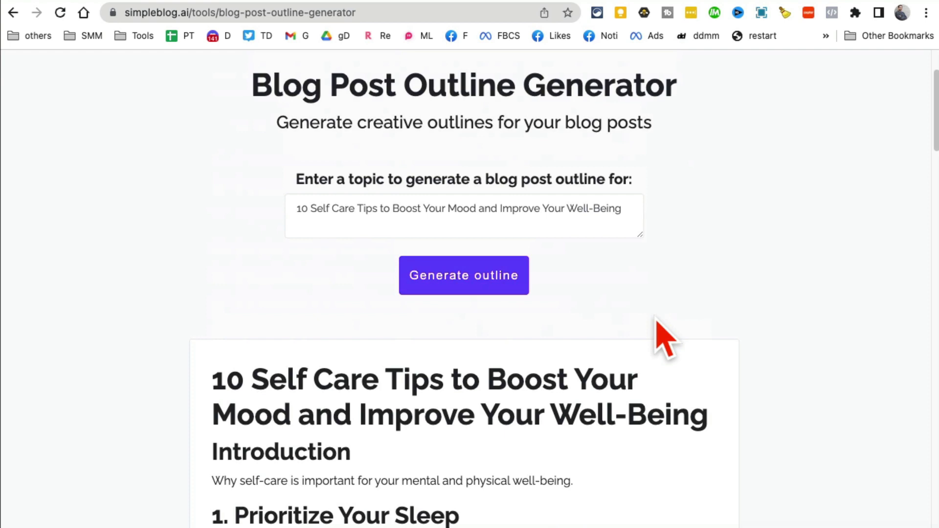
pyautogui.scroll(-9, 656, 318)
pyautogui.scroll(11, 656, 317)
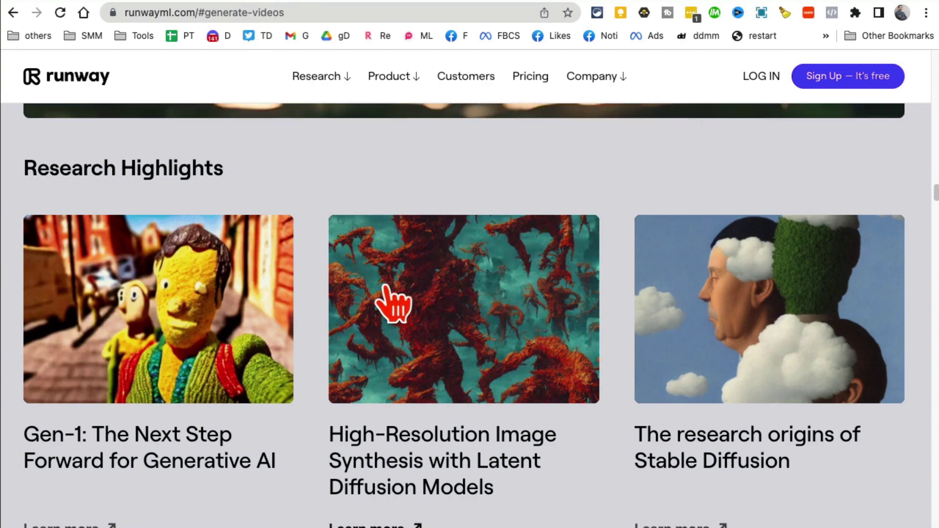
# - Load the Runway home page and scroll through its Gen-2 and AI Magic Tools sections
pyautogui.scroll(10, 390, 300)
pyautogui.click(70, 78)
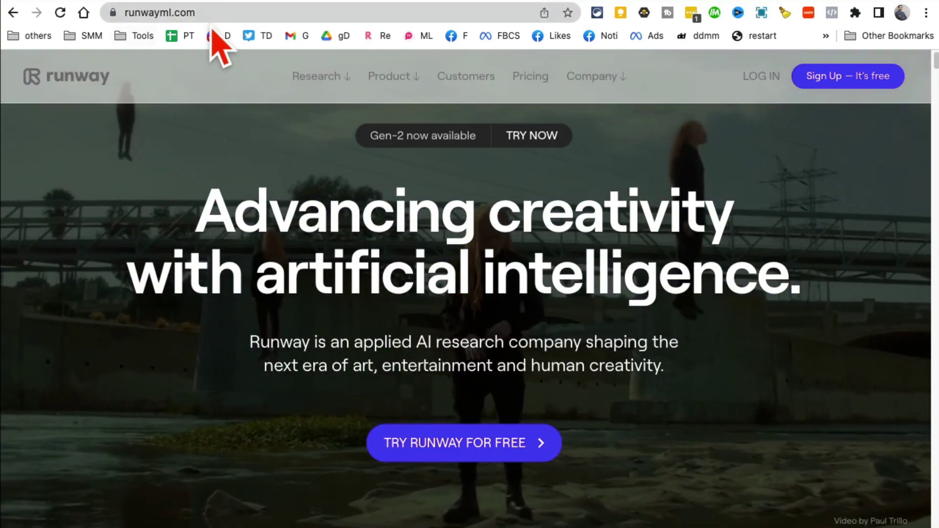
pyautogui.scroll(-3, 514, 340)
pyautogui.scroll(-20, 514, 340)
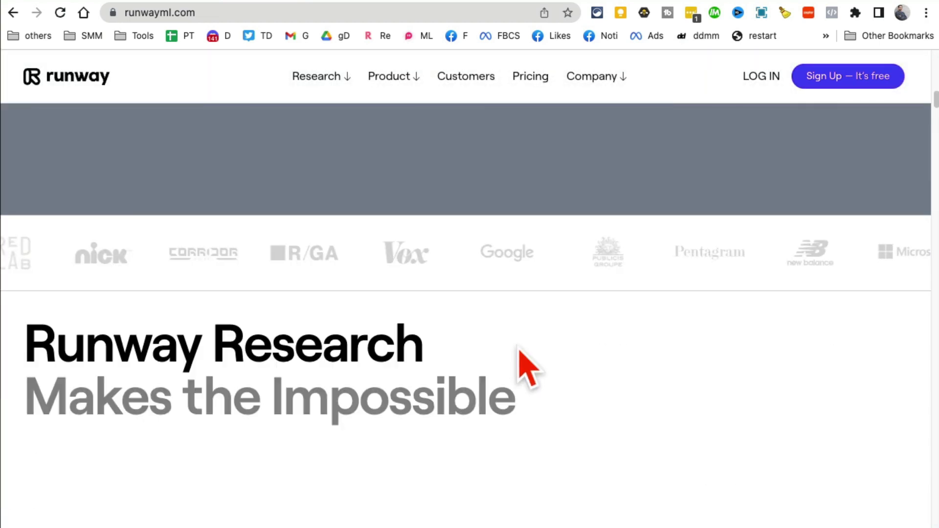
pyautogui.scroll(-20, 518, 348)
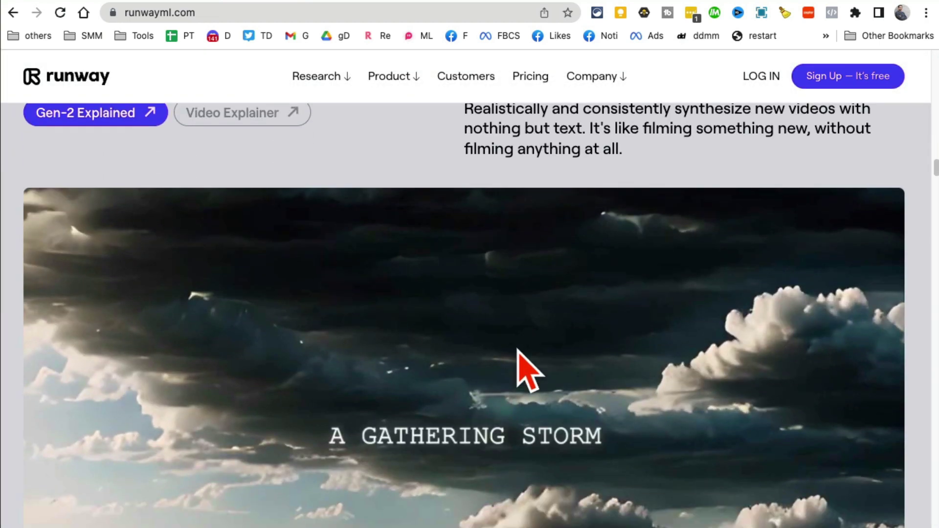
pyautogui.scroll(3, 479, 272)
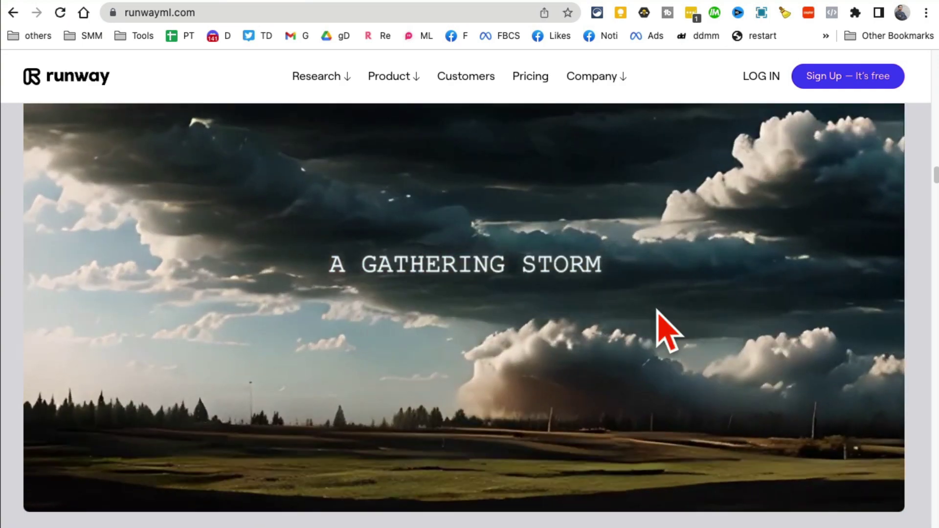
pyautogui.scroll(-12, 523, 416)
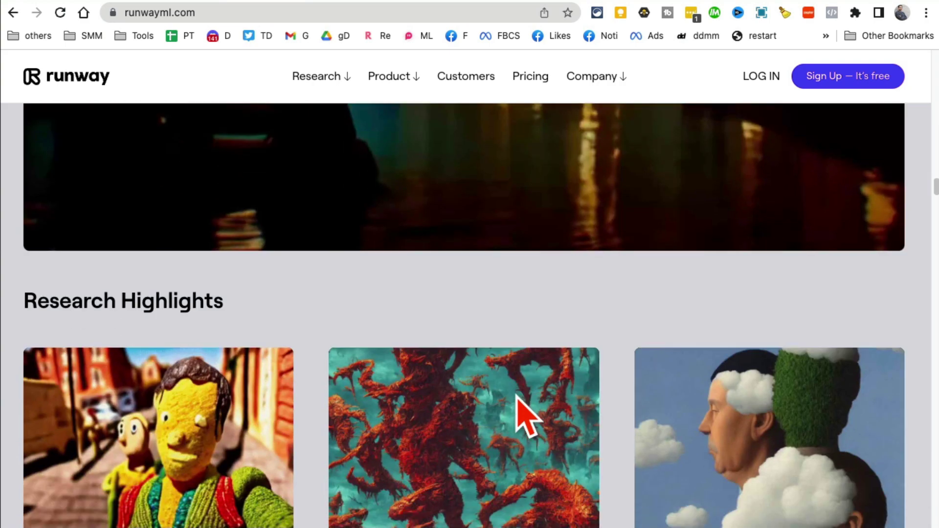
pyautogui.scroll(-6, 515, 391)
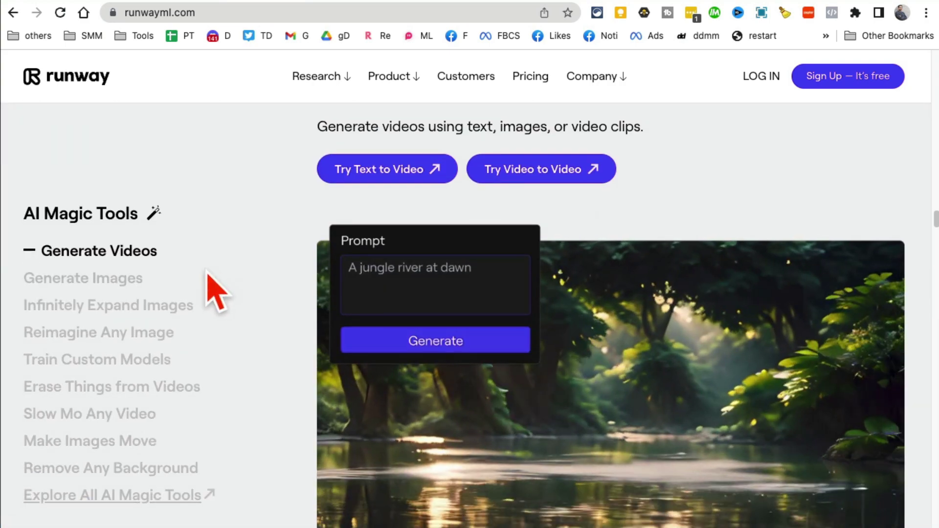
pyautogui.scroll(-1, 445, 288)
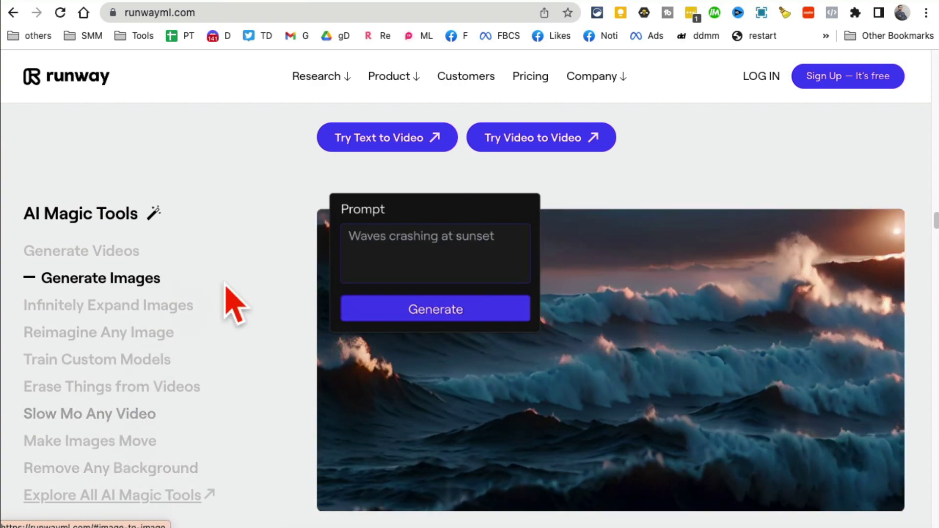
pyautogui.scroll(15, 637, 346)
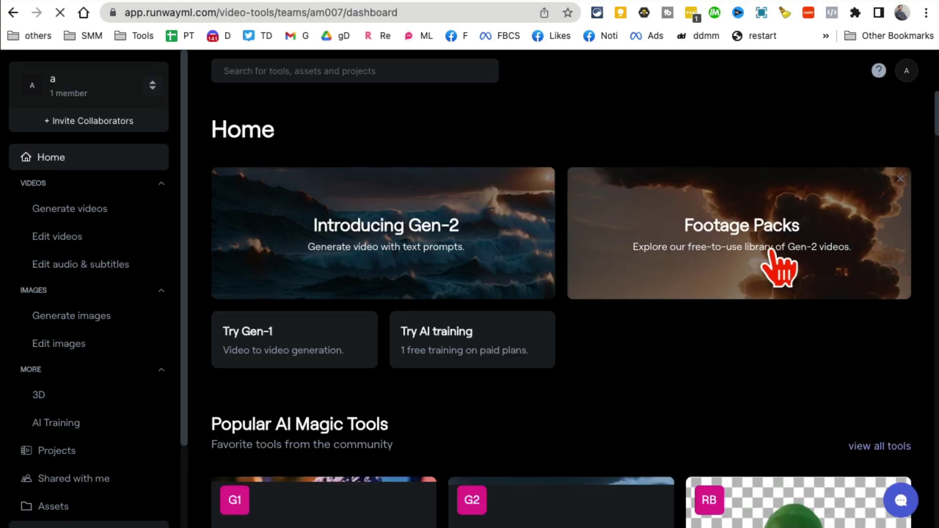
# - Scroll the Runway dashboard through Popular AI Magic Tools to the Gen-2: Text to Video card
pyautogui.scroll(-5, 450, 300)
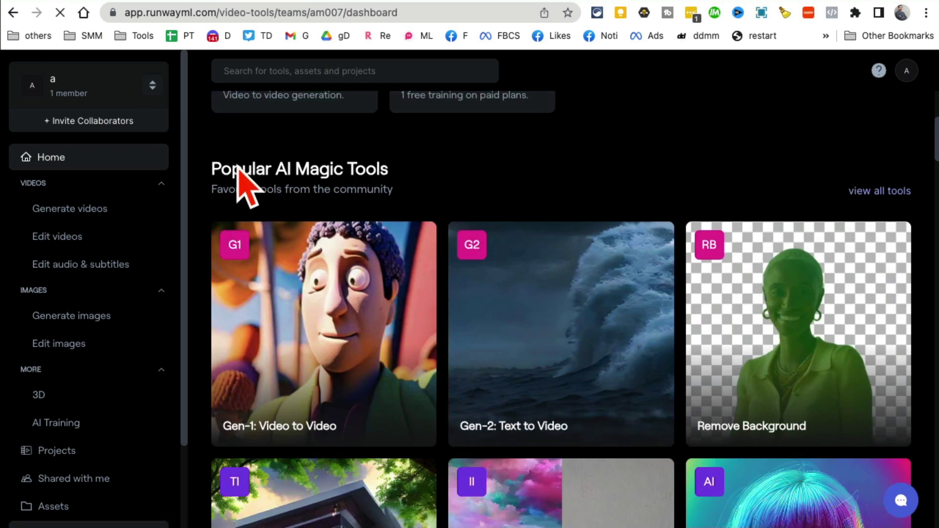
pyautogui.scroll(-2, 538, 313)
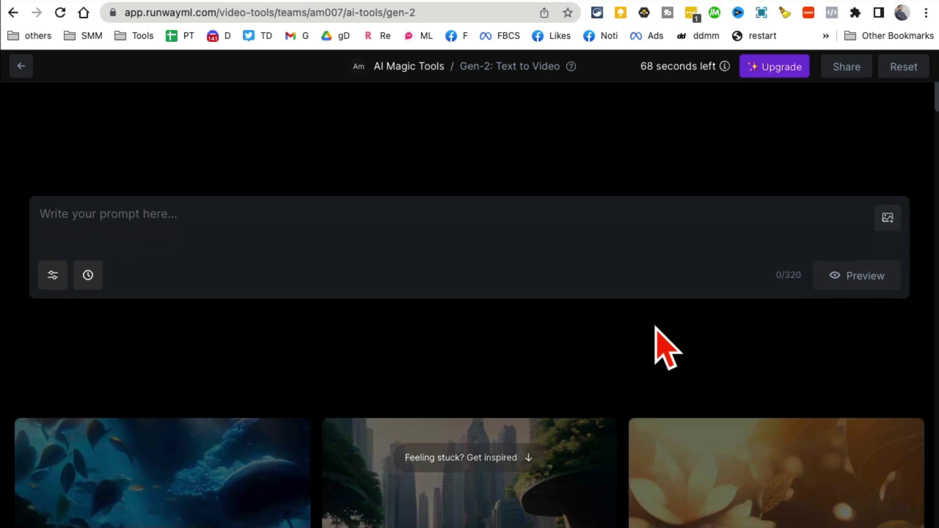
pyautogui.scroll(-5, 523, 259)
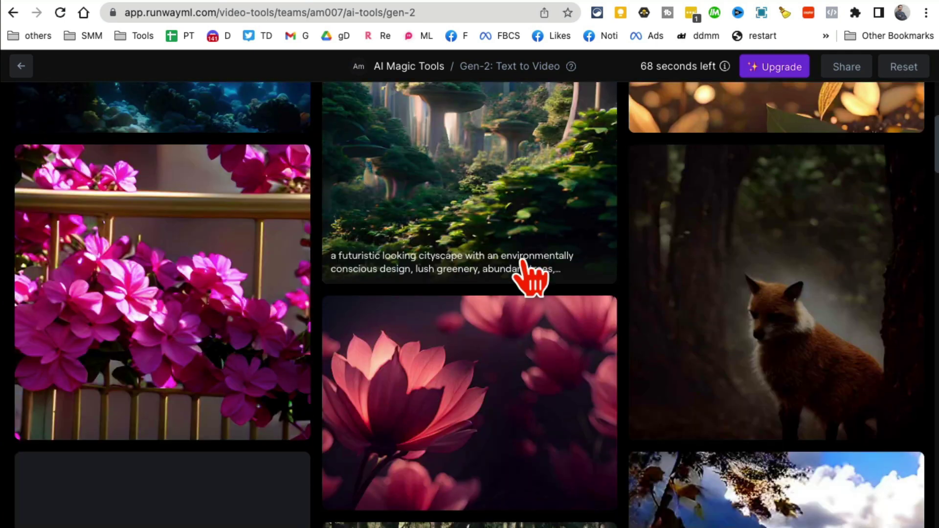
pyautogui.scroll(6, 622, 315)
pyautogui.scroll(1, 616, 299)
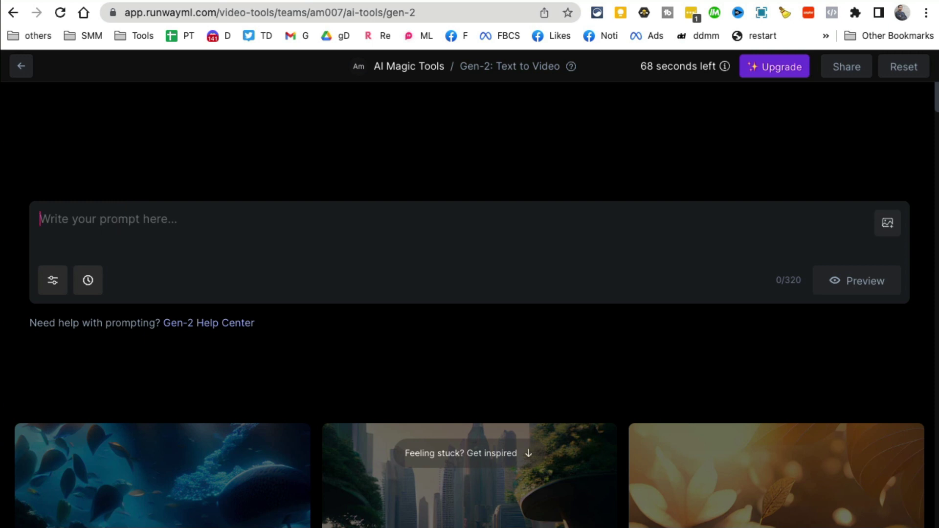
# - Enter the prompt 'a dog smiling in the rain', glance at the generation settings, and request previews
pyautogui.write('a dog smiling in the rain')
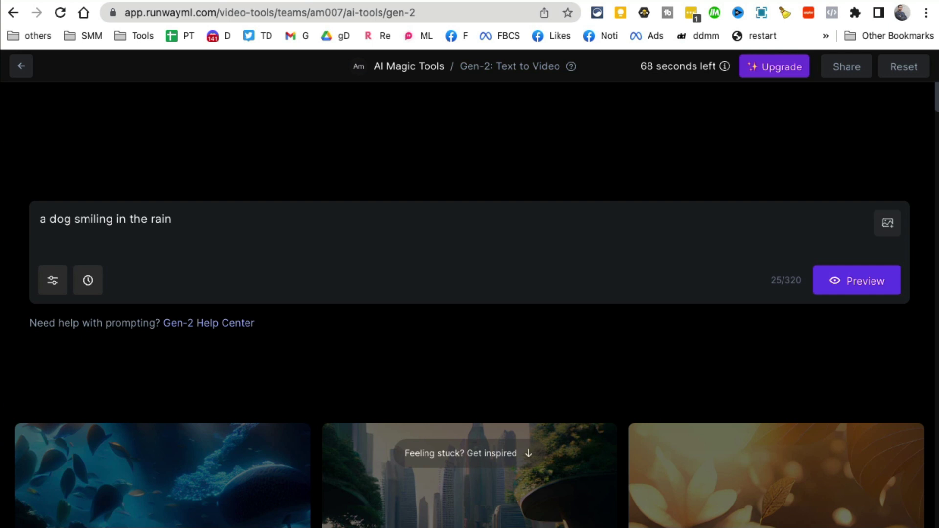
pyautogui.click(52, 280)
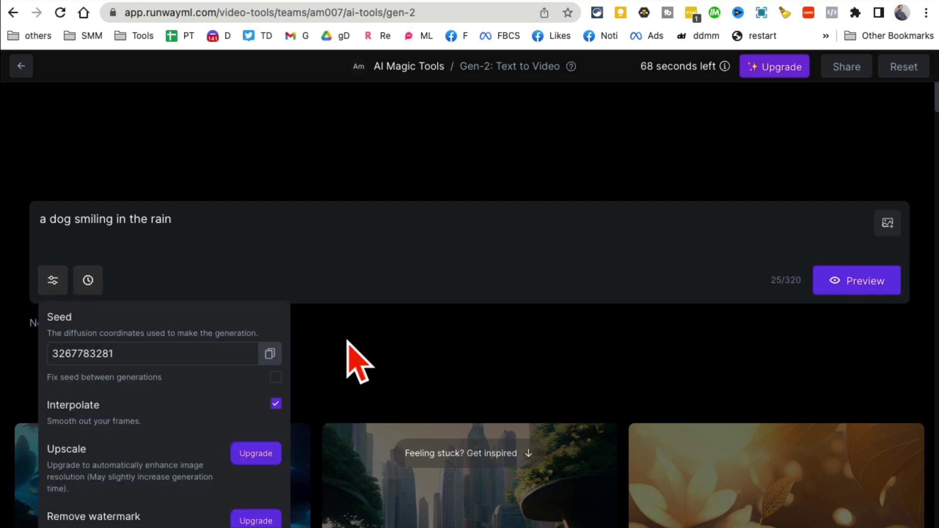
pyautogui.scroll(-3, 348, 342)
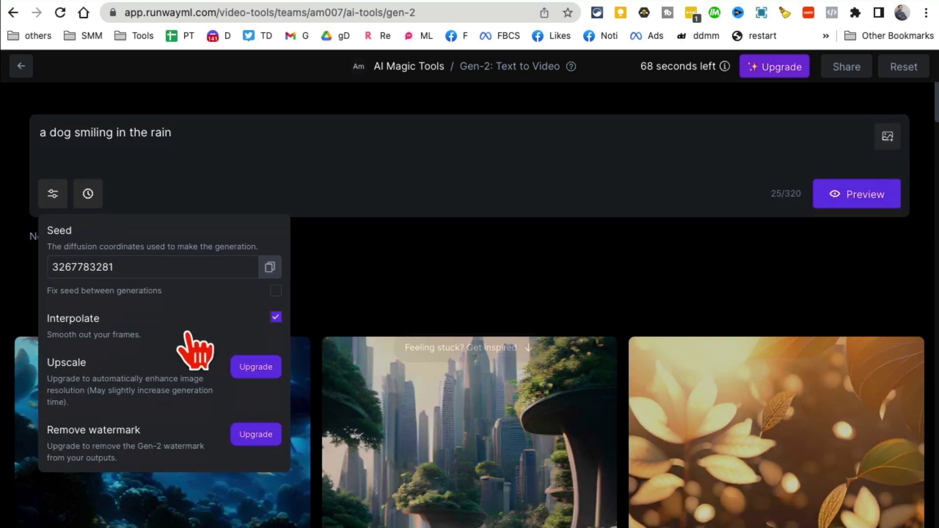
pyautogui.click(52, 196)
pyautogui.scroll(-3, 587, 303)
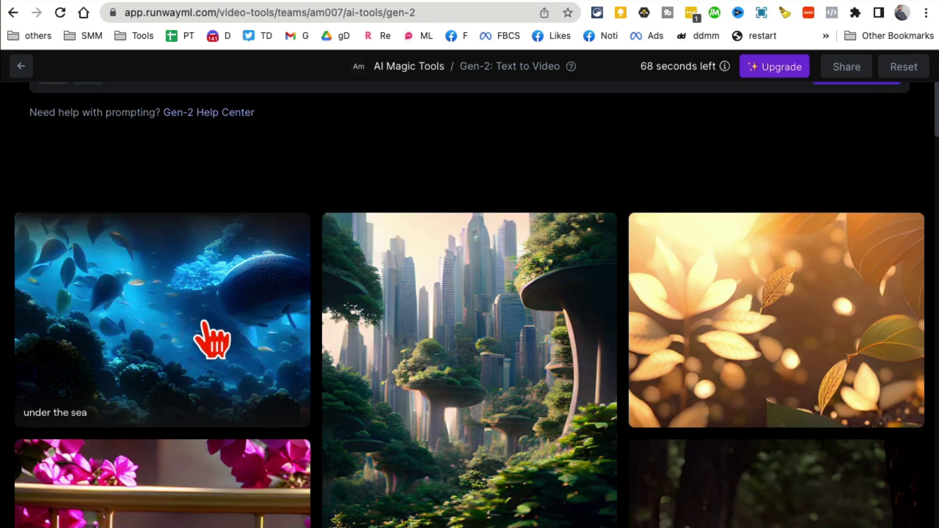
pyautogui.scroll(-5, 212, 342)
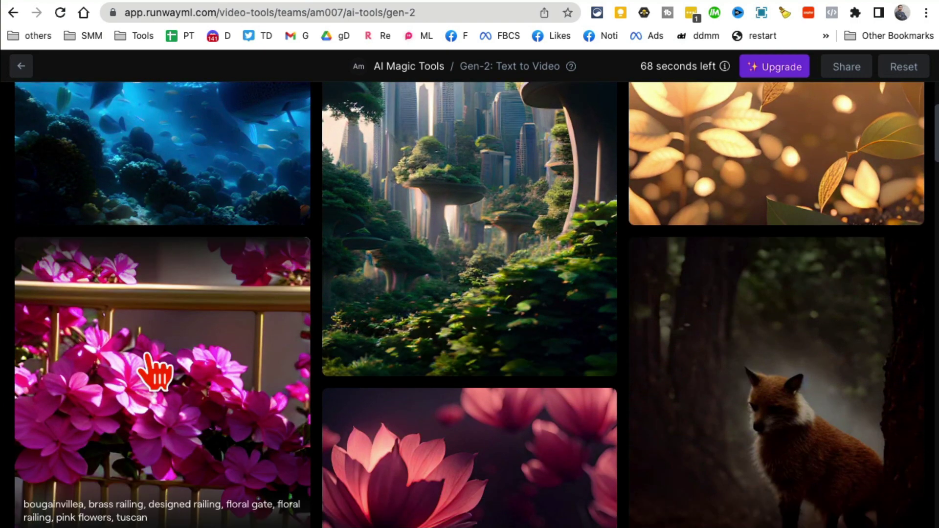
pyautogui.scroll(10, 558, 381)
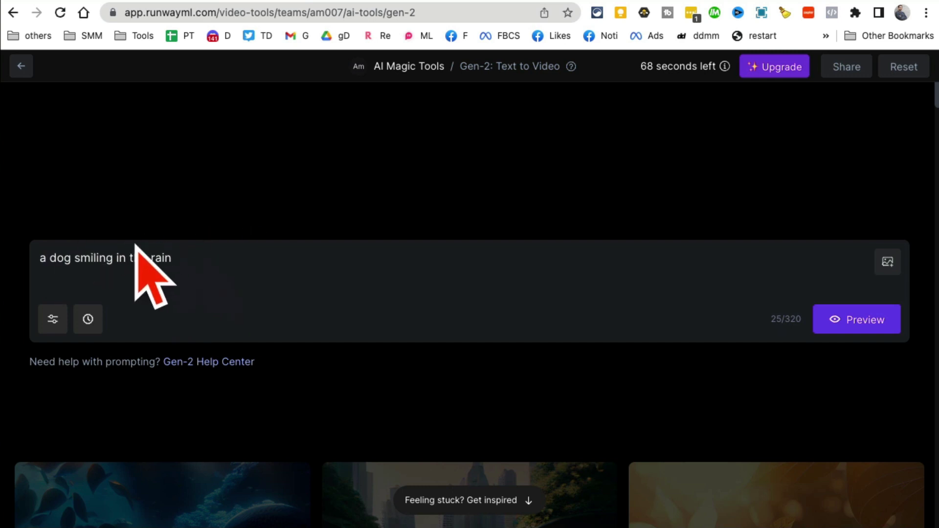
pyautogui.click(857, 323)
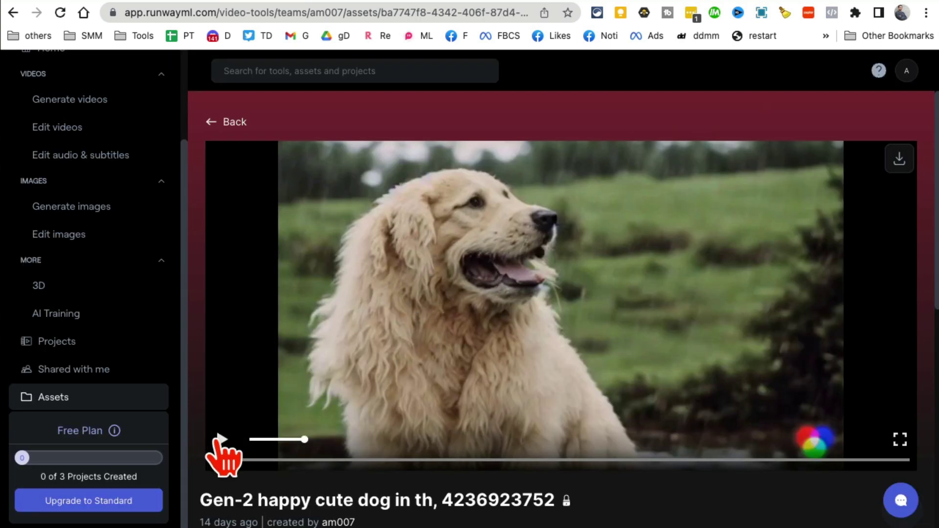
# - Play the golden dog Gen-2 clip, then pause it
pyautogui.click(220, 439)
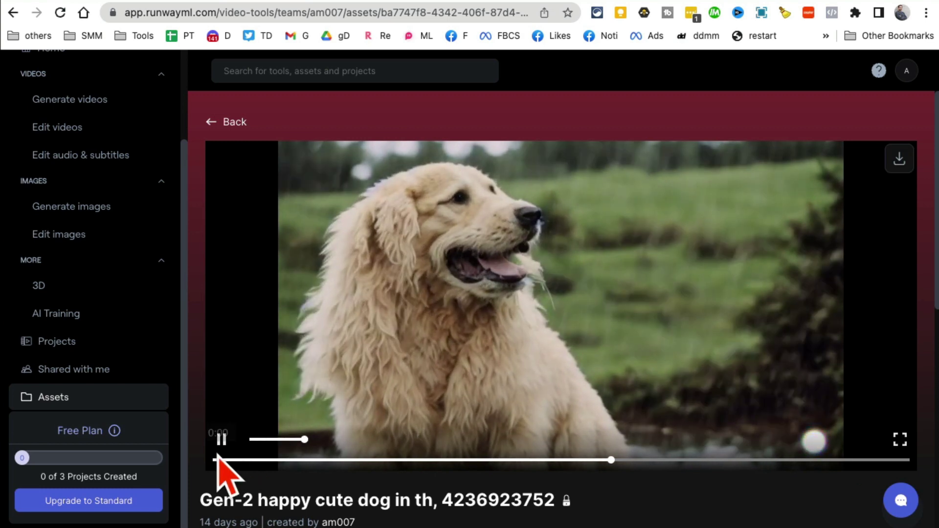
pyautogui.click(222, 439)
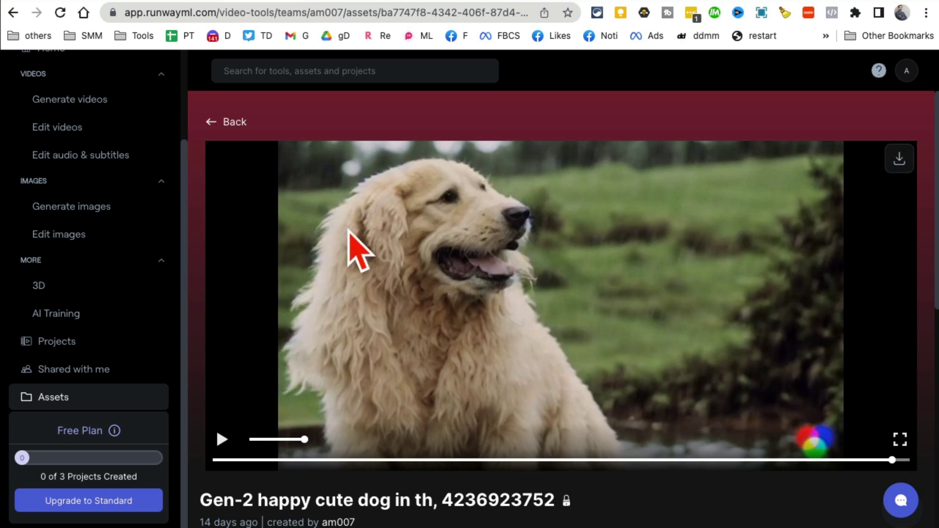
# - In Waveformer, enter the hardstyle kick drop, 210 bpm, rhythmic melody prompt with 4-second length and generate
pyautogui.click(342, 7)
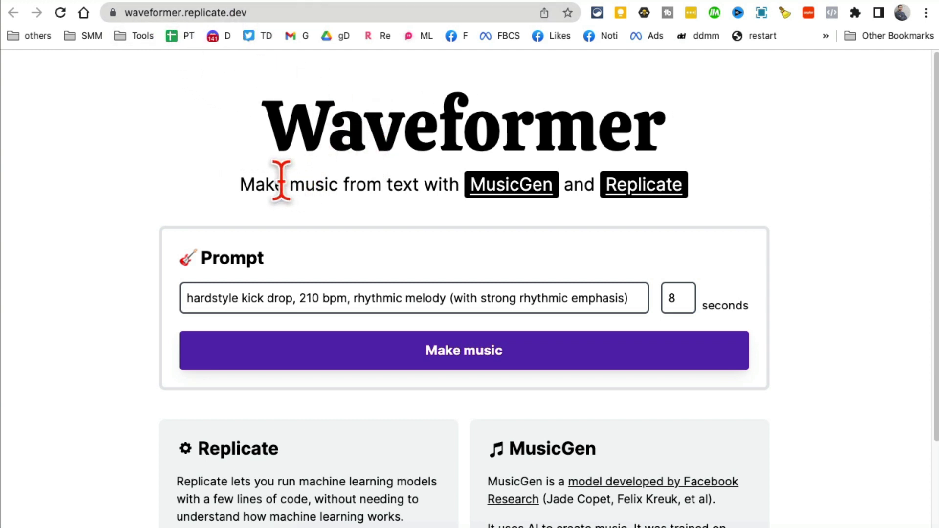
pyautogui.moveTo(286, 184); pyautogui.dragTo(424, 186)
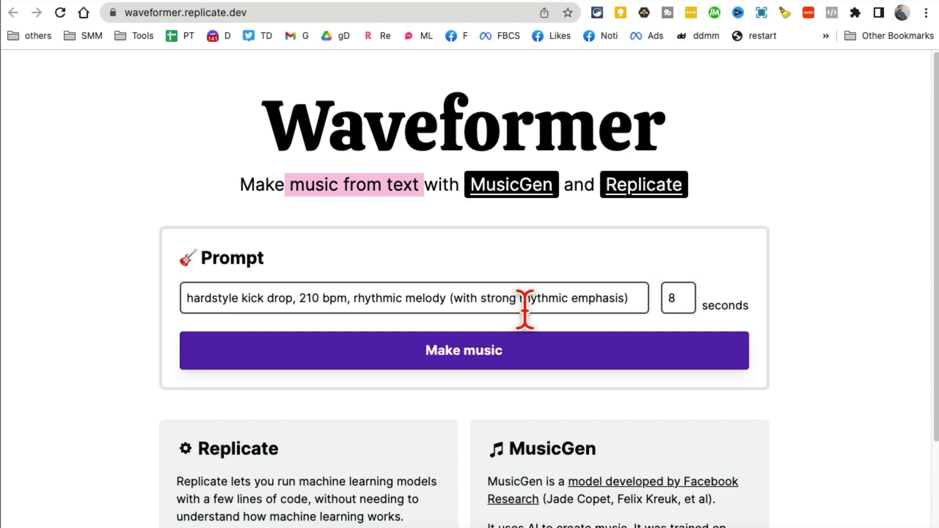
pyautogui.moveTo(615, 299); pyautogui.dragTo(168, 299)
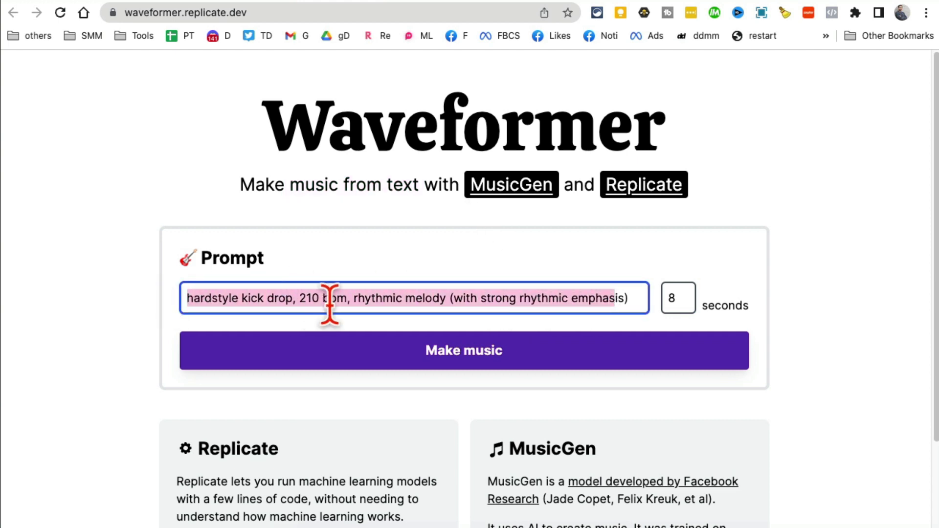
pyautogui.press('Left')
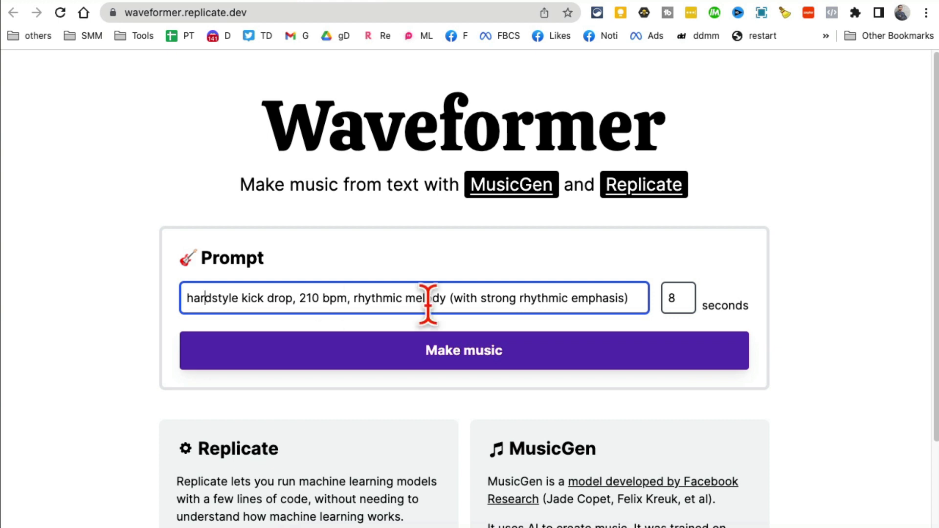
pyautogui.doubleClick(690, 298)
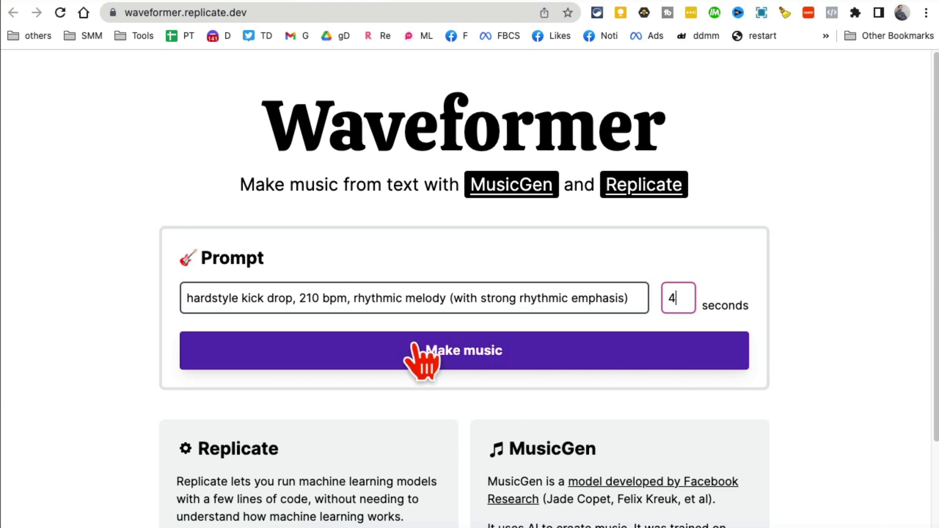
pyautogui.click(456, 373)
# - Play and pause the generated 4-second clip, stopping it at 0:03
pyautogui.scroll(-1, 809, 342)
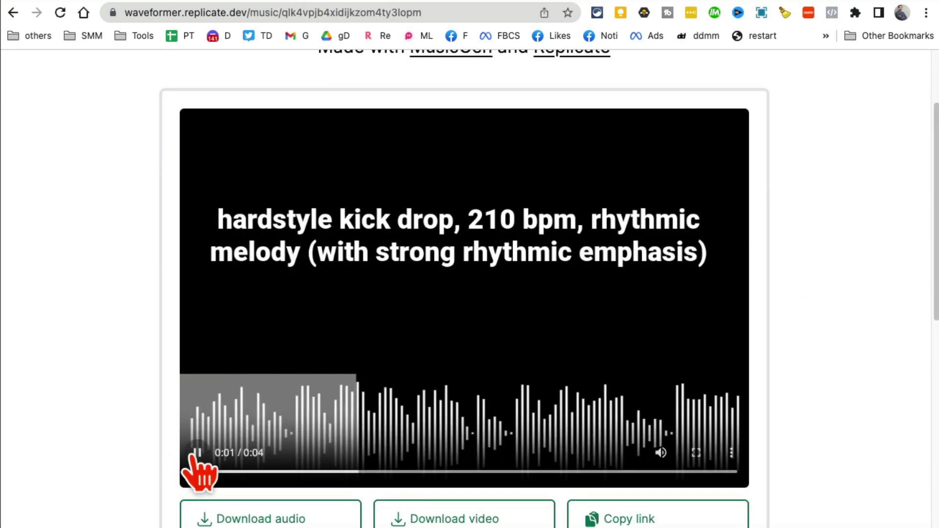
pyautogui.click(195, 450)
pyautogui.scroll(-2, 494, 377)
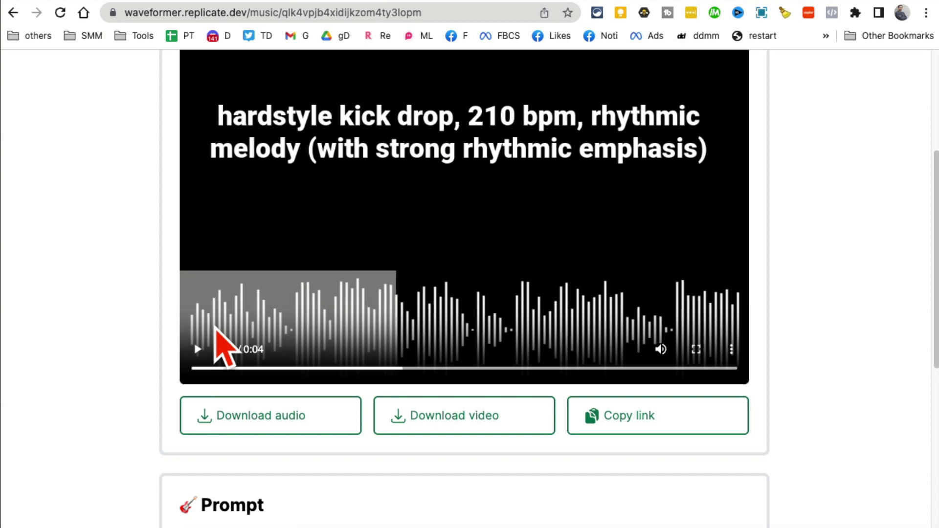
pyautogui.click(197, 350)
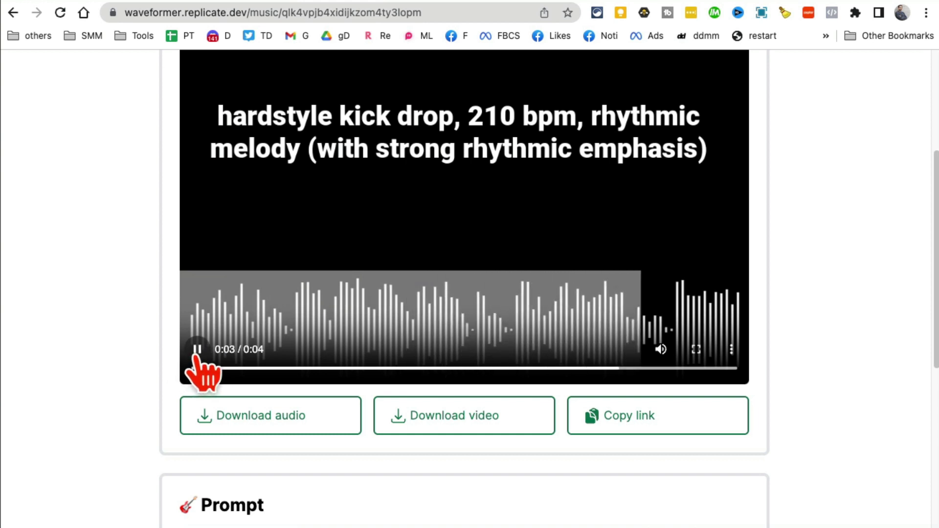
pyautogui.click(197, 350)
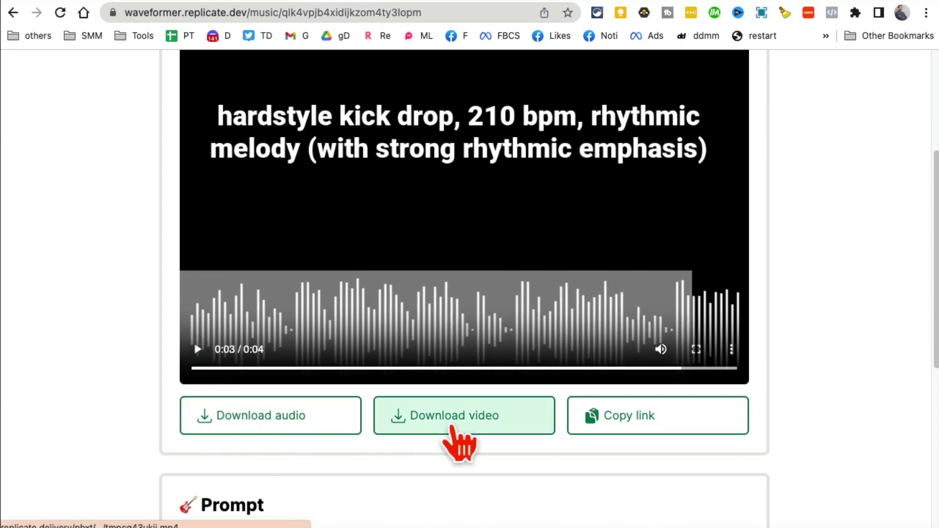
pyautogui.scroll(-5, 807, 429)
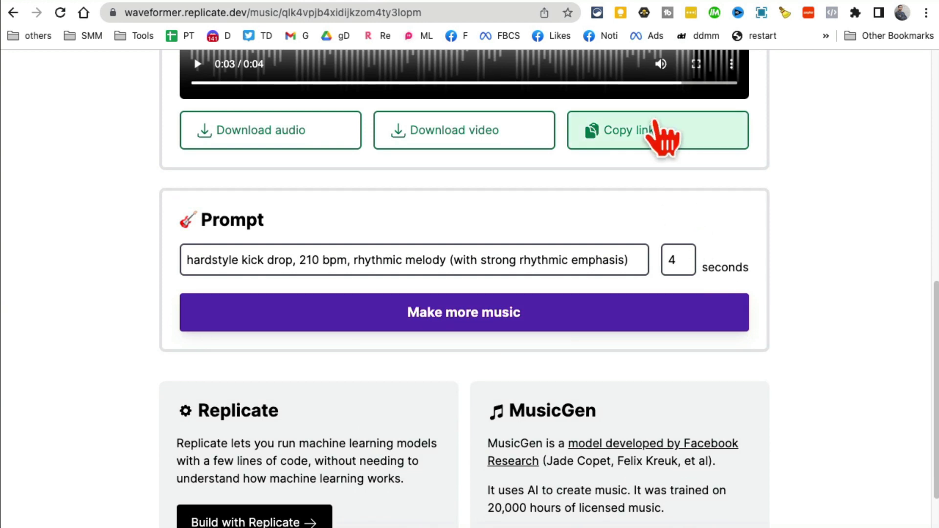
pyautogui.scroll(10, 782, 262)
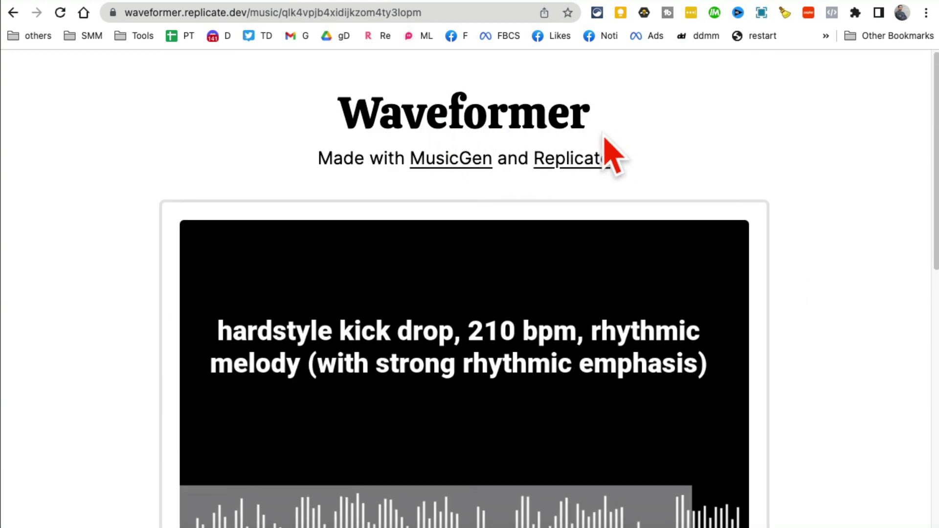
# - On RecipeGPT, choose 'pancakes' from the suggestions as the recipe subject, leaving other filters at None
pyautogui.click(418, 1)
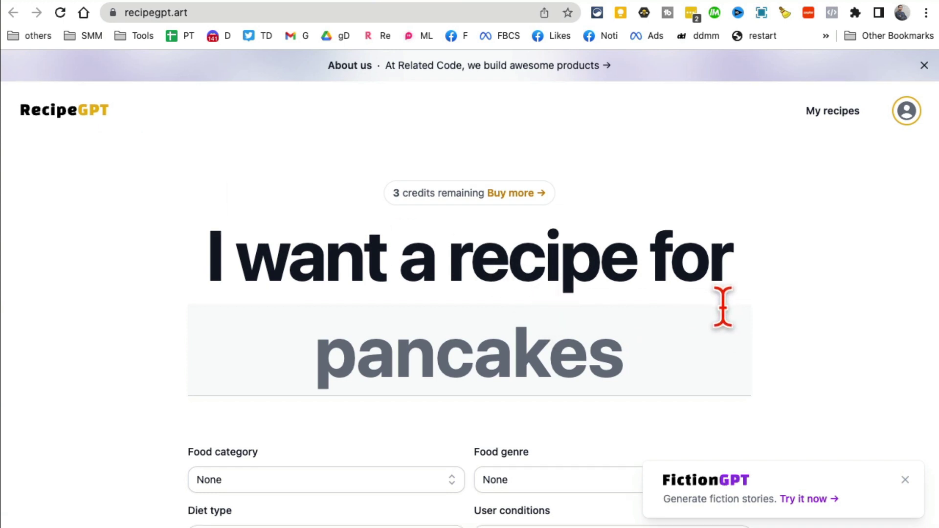
pyautogui.scroll(-2, 726, 304)
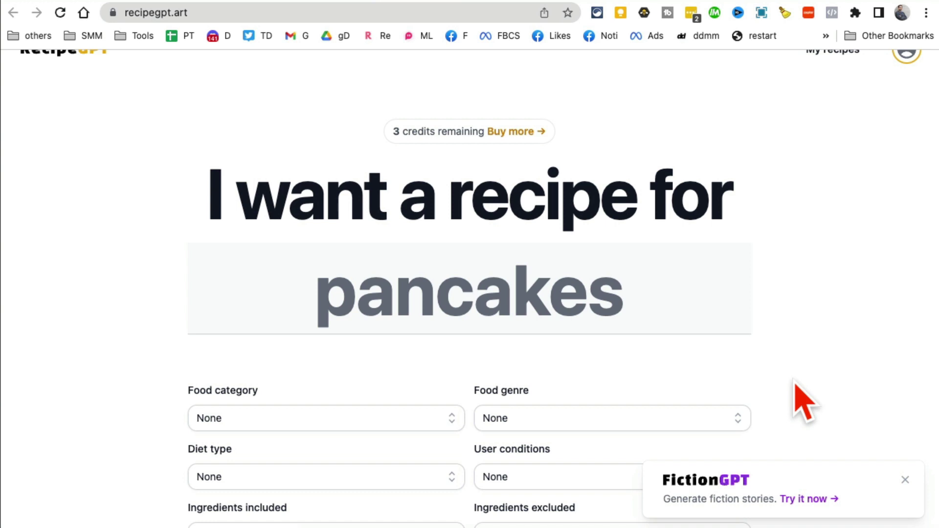
pyautogui.scroll(-10, 526, 303)
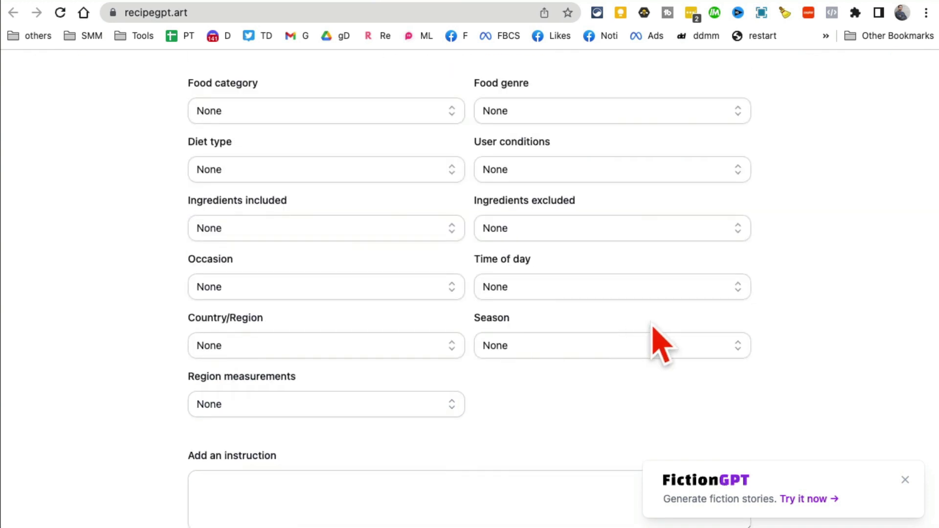
pyautogui.scroll(10, 654, 327)
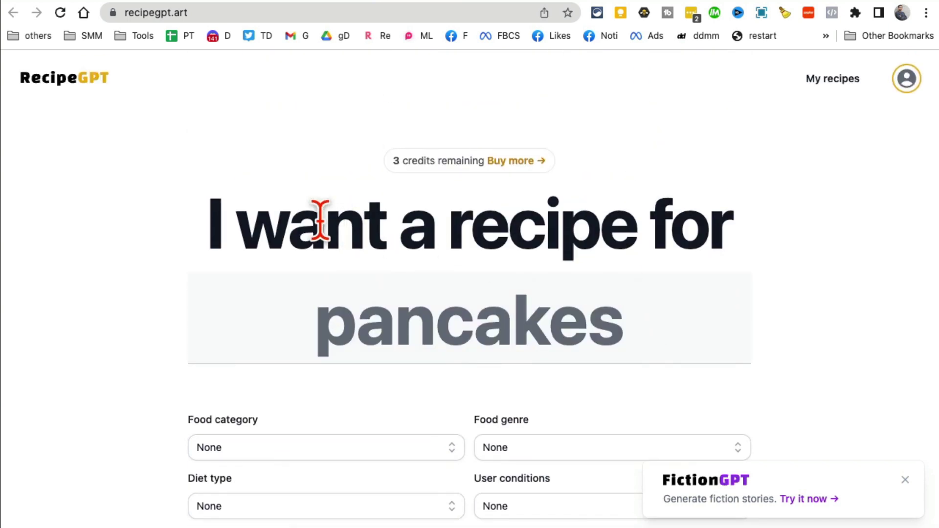
pyautogui.click(539, 322)
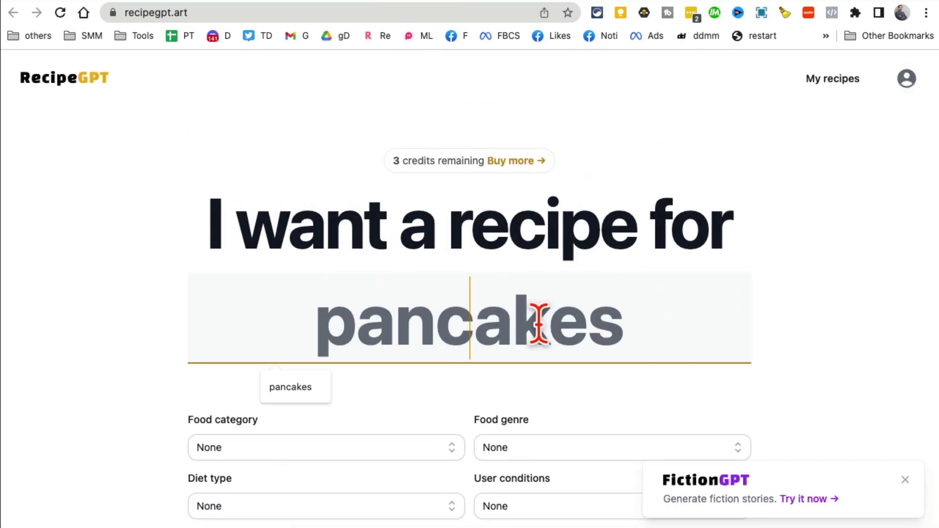
pyautogui.click(307, 388)
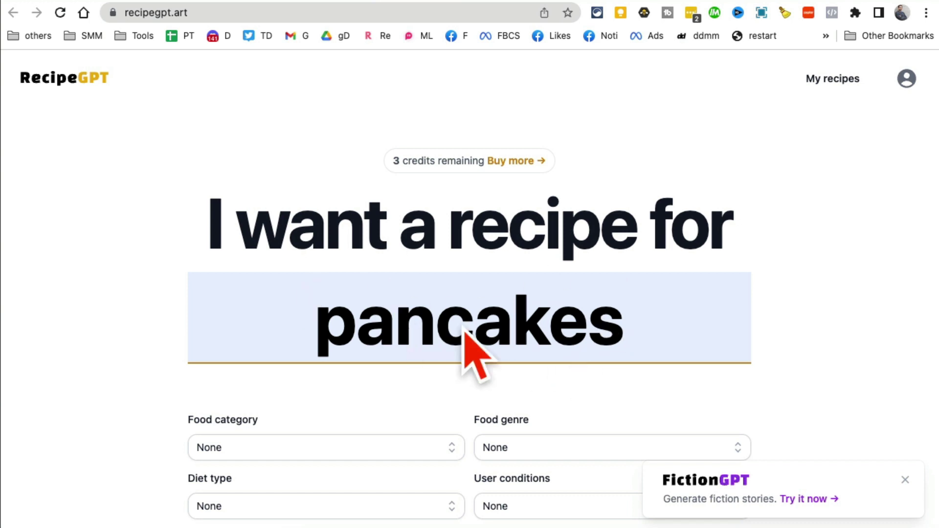
pyautogui.scroll(-10, 817, 337)
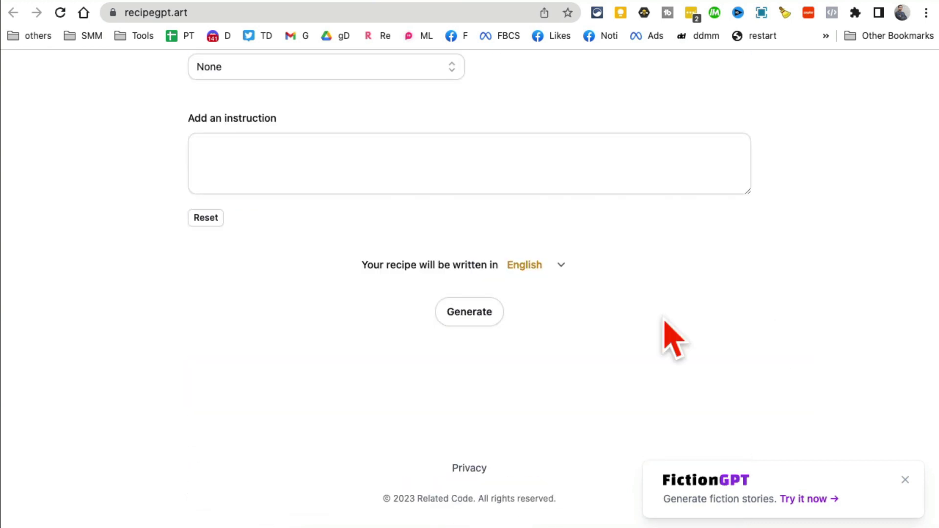
# - Generate the pancakes recipe and wait for it to finish
pyautogui.click(467, 313)
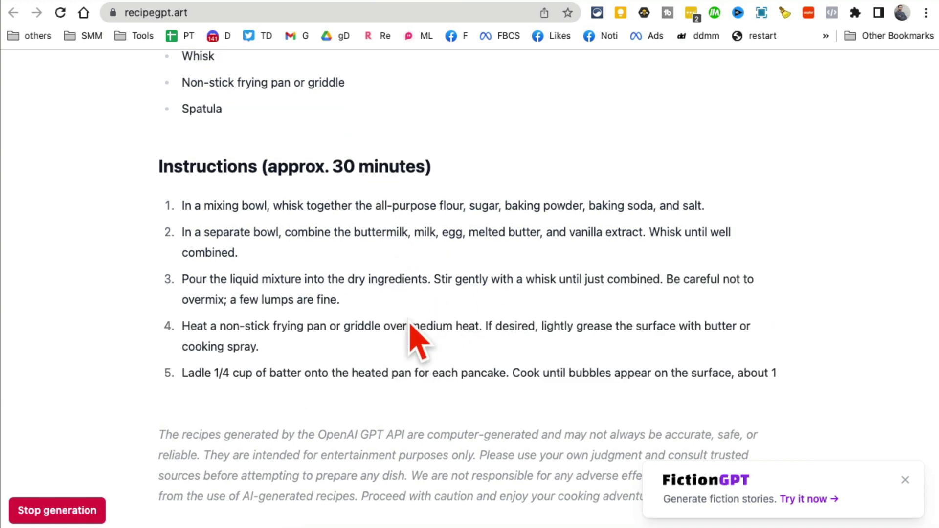
pyautogui.click(58, 510)
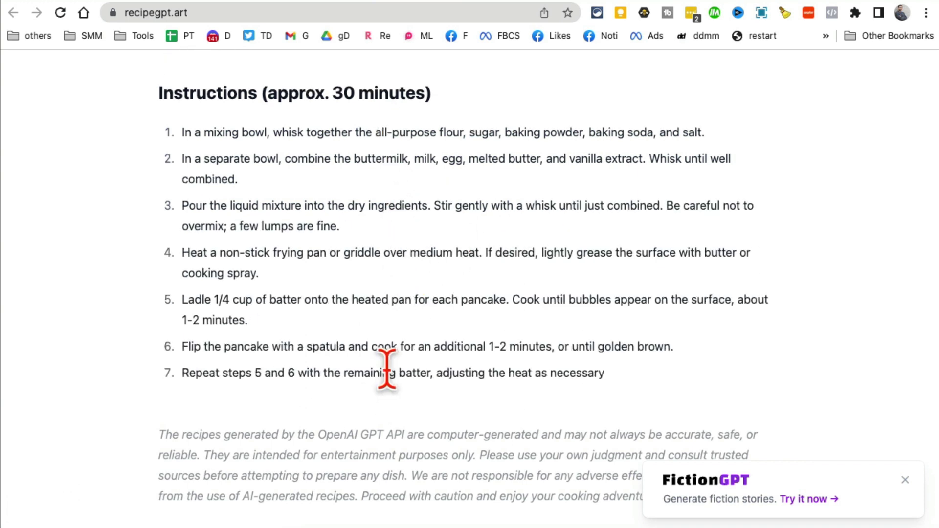
pyautogui.scroll(5, 386, 377)
pyautogui.scroll(6, 386, 392)
# - Review the recipe's ingredients, utensils and seven instruction steps
pyautogui.moveTo(201, 299); pyautogui.dragTo(380, 424)
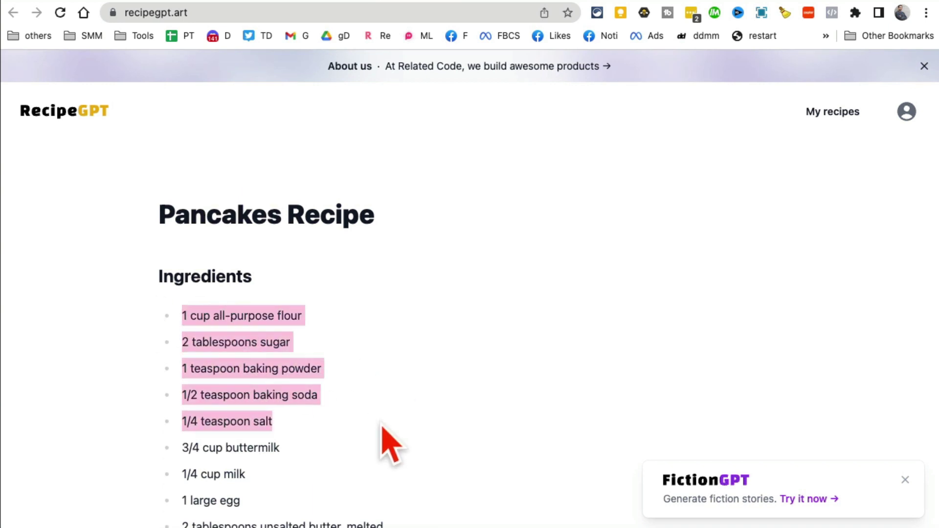
pyautogui.scroll(-9, 446, 430)
pyautogui.moveTo(193, 175); pyautogui.dragTo(463, 293)
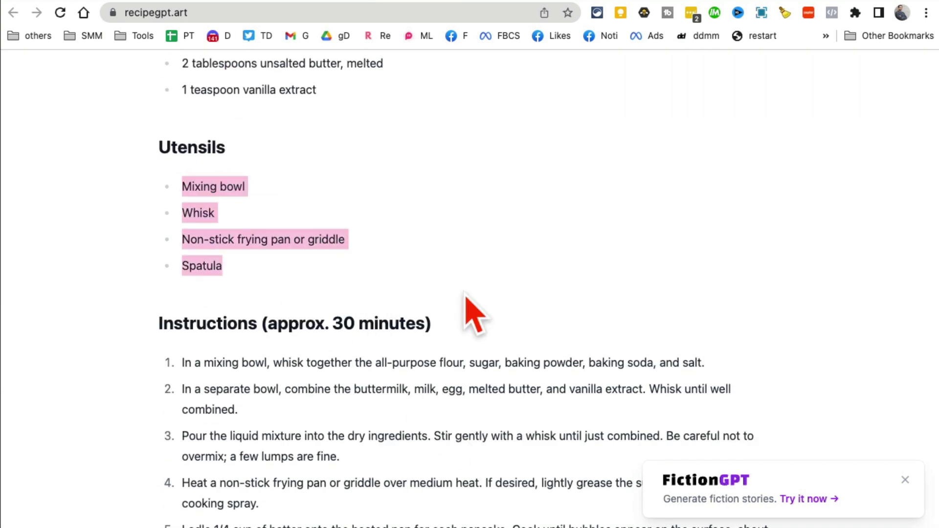
pyautogui.scroll(-2, 518, 308)
pyautogui.scroll(-2, 517, 308)
pyautogui.moveTo(250, 216); pyautogui.dragTo(521, 447)
pyautogui.scroll(-2, 524, 430)
pyautogui.scroll(15, 526, 440)
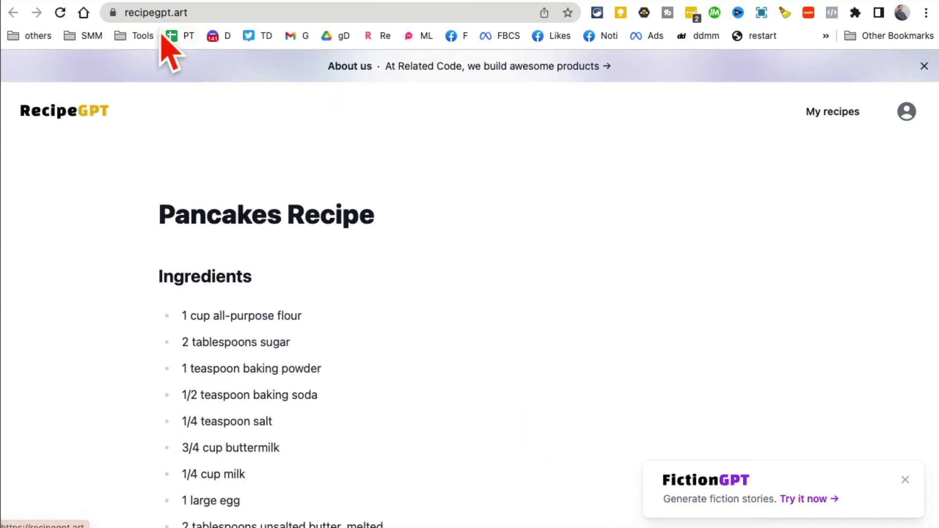
# - On WhatToTweet, reload past the unpopular-opinion prompt until 'Tweet about the inspiration for your work.' appears
pyautogui.click(494, 1)
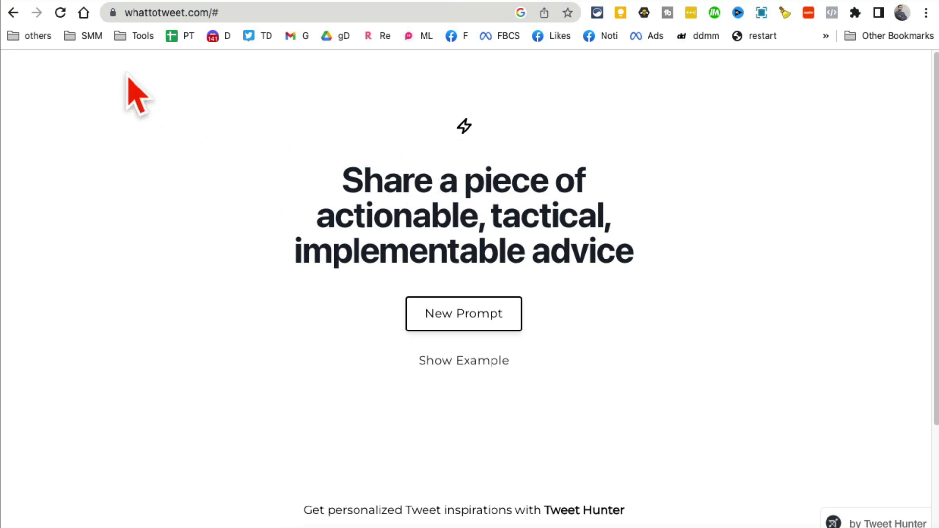
pyautogui.click(60, 12)
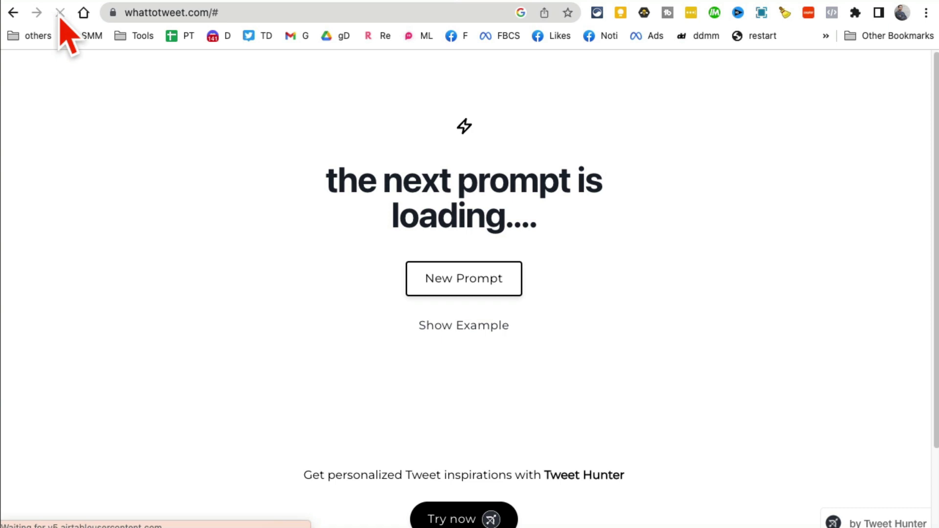
pyautogui.moveTo(348, 180); pyautogui.dragTo(293, 180)
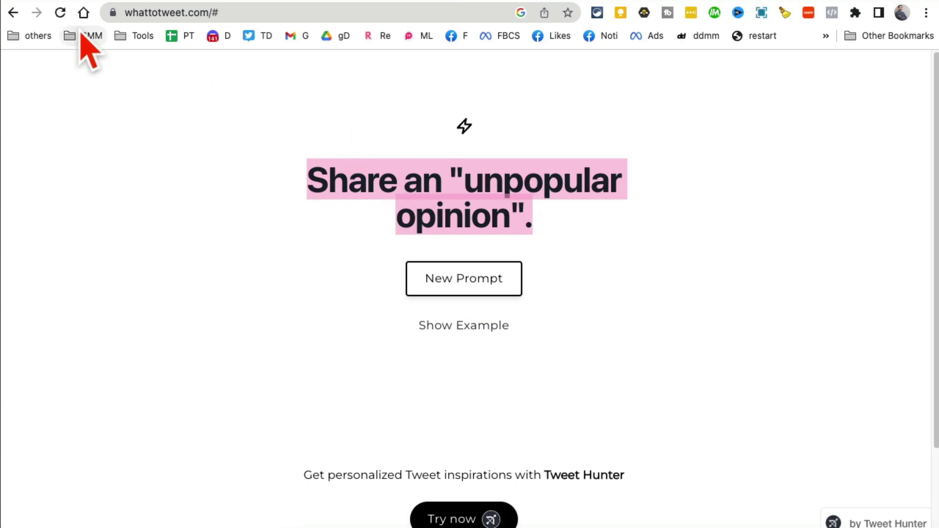
pyautogui.click(61, 13)
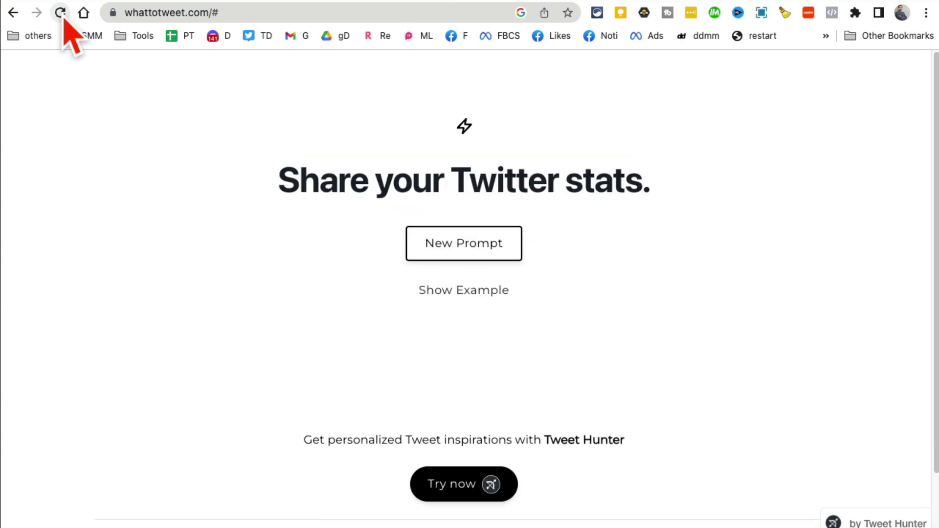
pyautogui.click(61, 13)
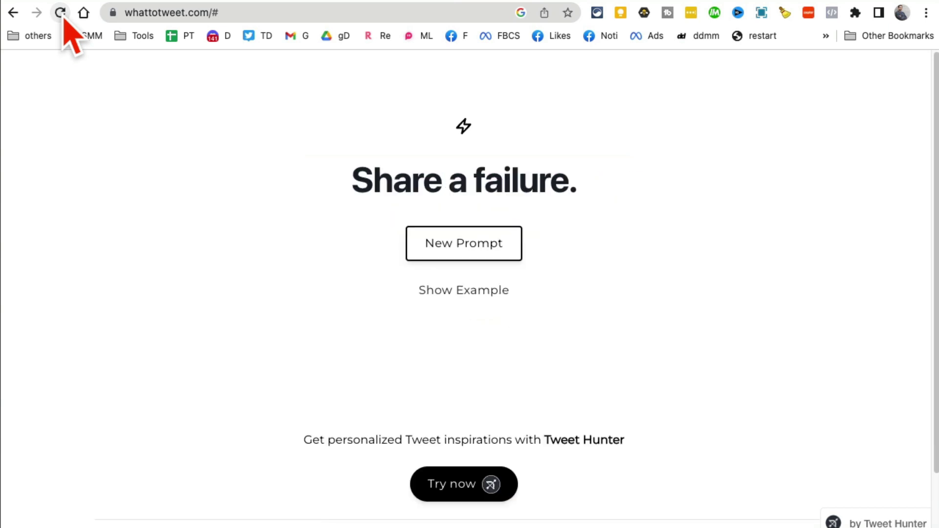
pyautogui.click(63, 16)
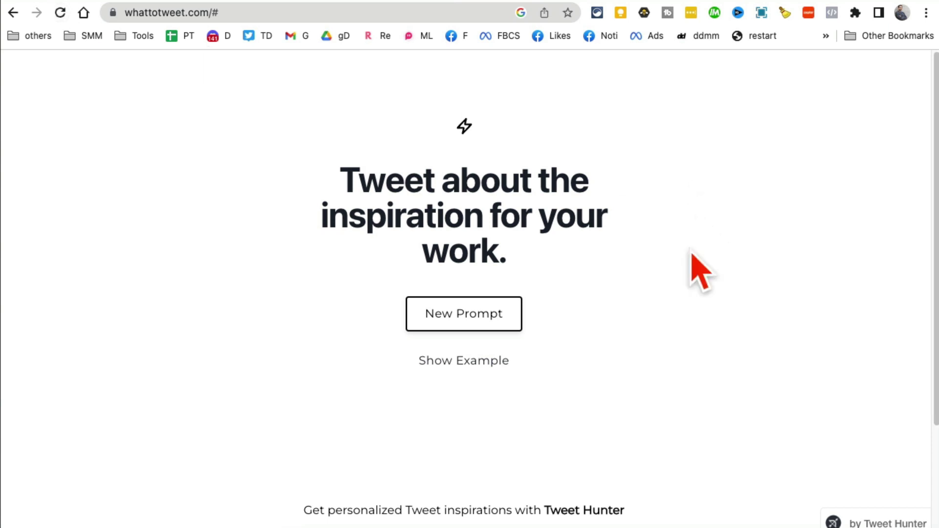
pyautogui.moveTo(527, 262); pyautogui.dragTo(334, 199)
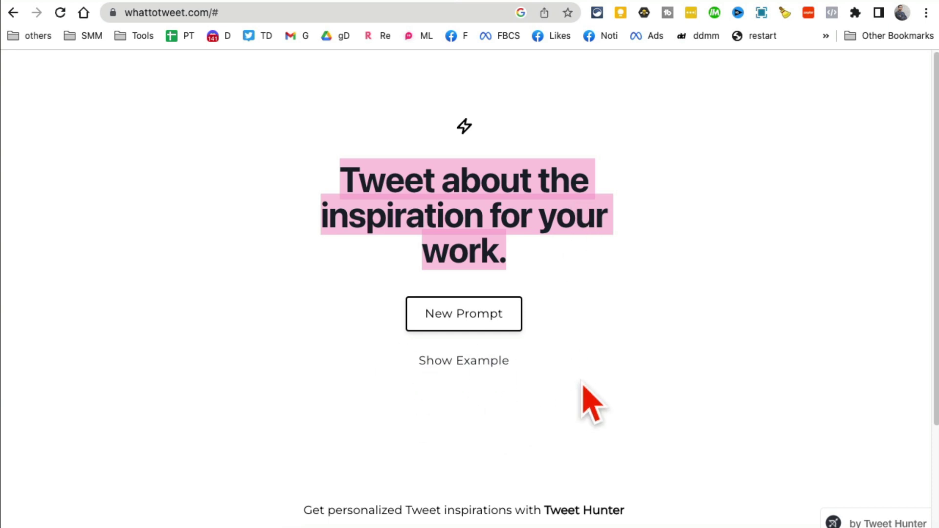
pyautogui.scroll(-1, 582, 386)
# - Show the example tweet for the inspiration-for-your-work prompt
pyautogui.click(449, 357)
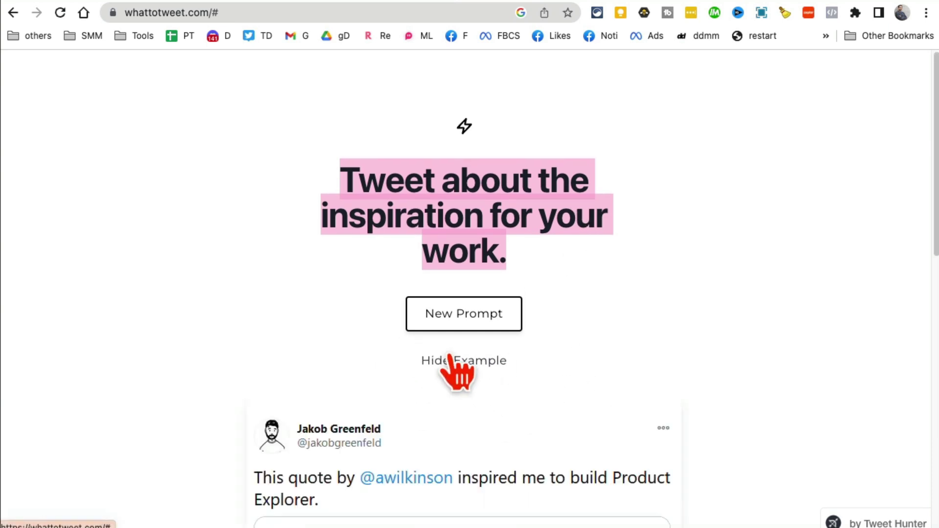
pyautogui.scroll(-3, 674, 377)
pyautogui.scroll(-5, 528, 340)
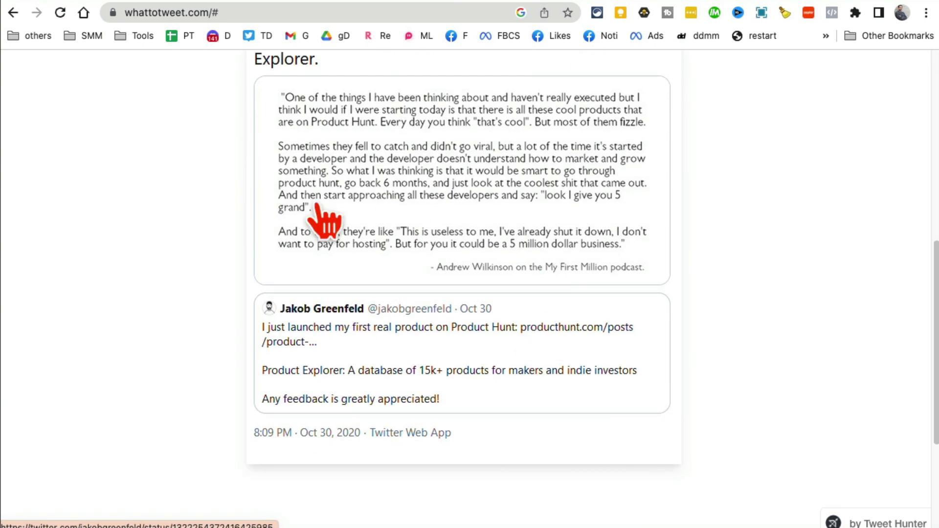
pyautogui.scroll(8, 503, 260)
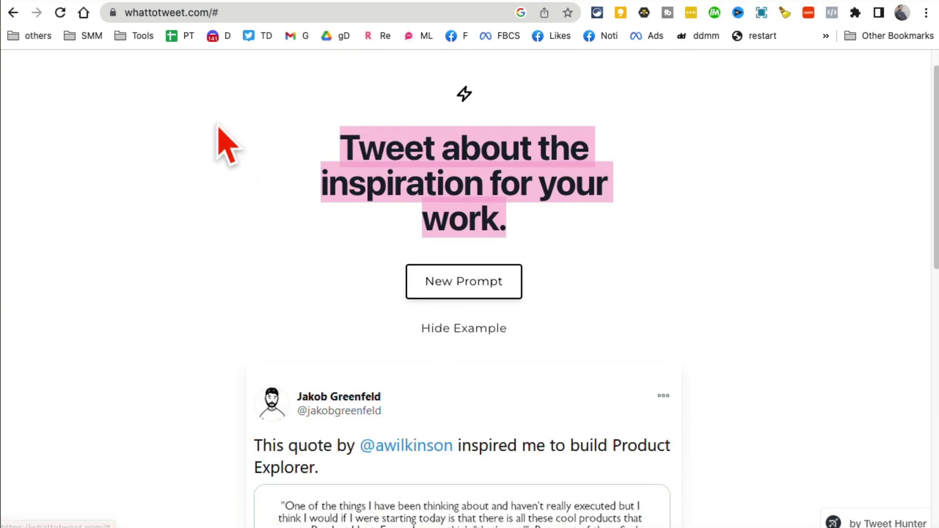
# - Cycle through new prompts to the podcast thread idea and toggle its example tweet
pyautogui.click(483, 286)
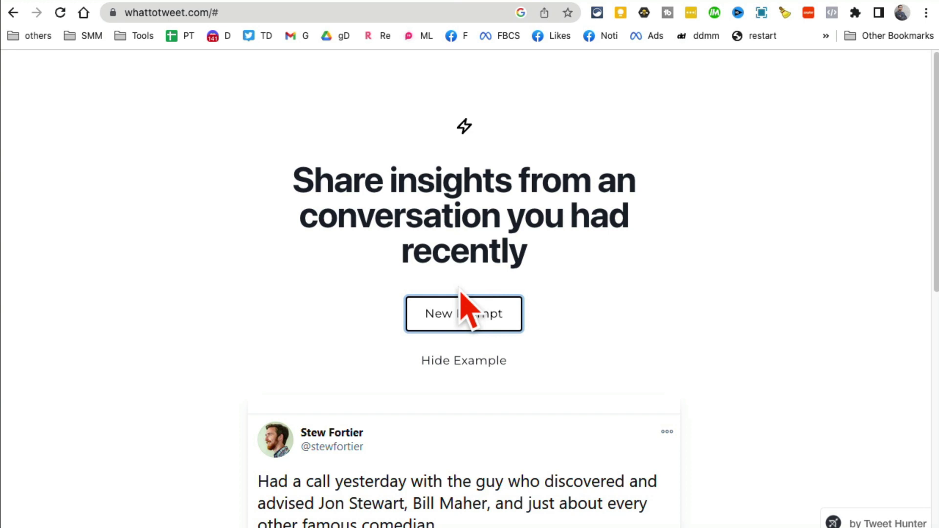
pyautogui.click(448, 308)
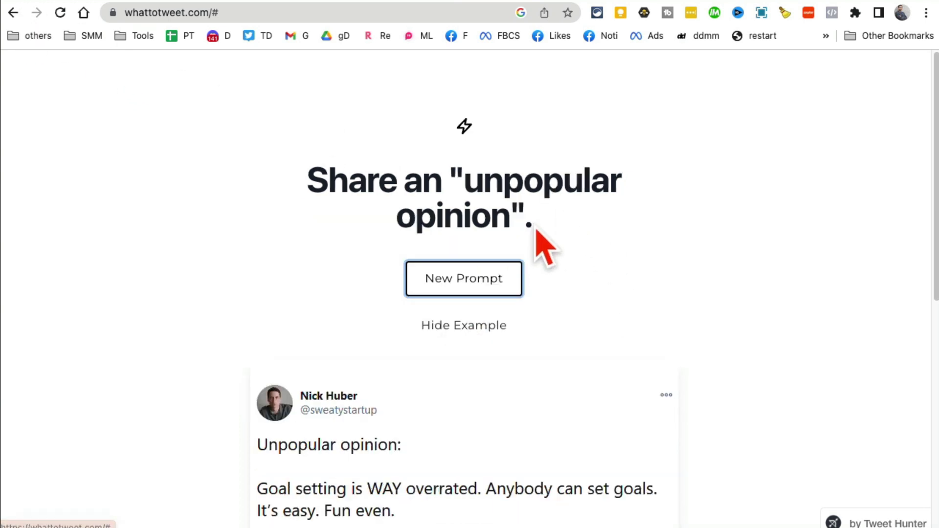
pyautogui.click(495, 290)
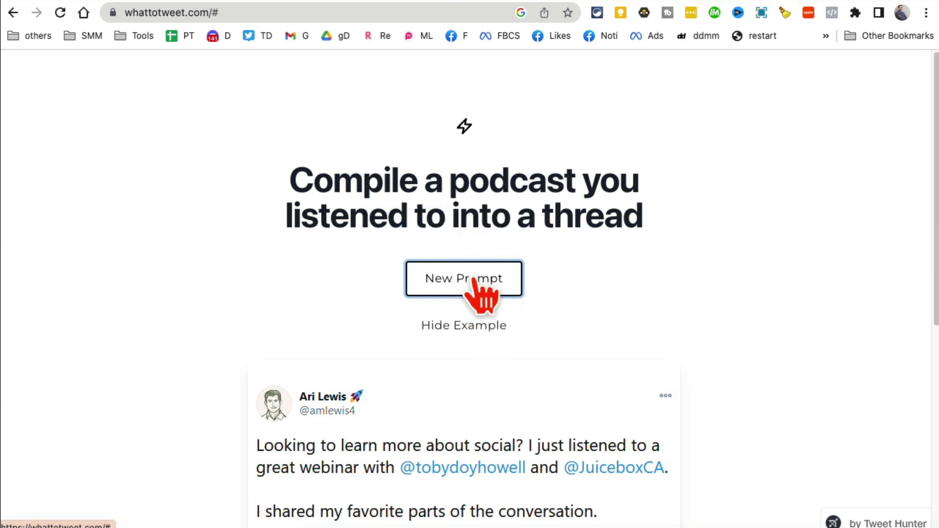
pyautogui.click(481, 326)
pyautogui.click(484, 326)
pyautogui.scroll(-6, 650, 325)
pyautogui.scroll(3, 607, 230)
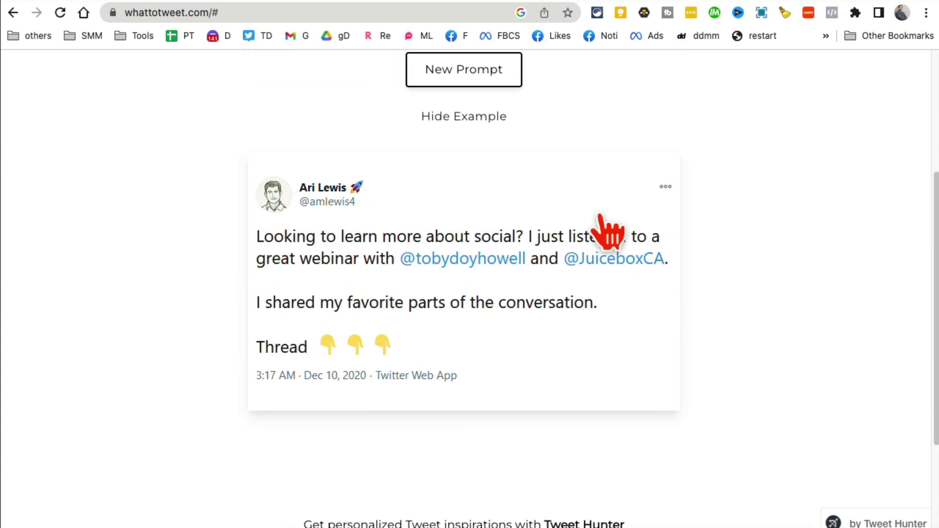
pyautogui.scroll(4, 499, 269)
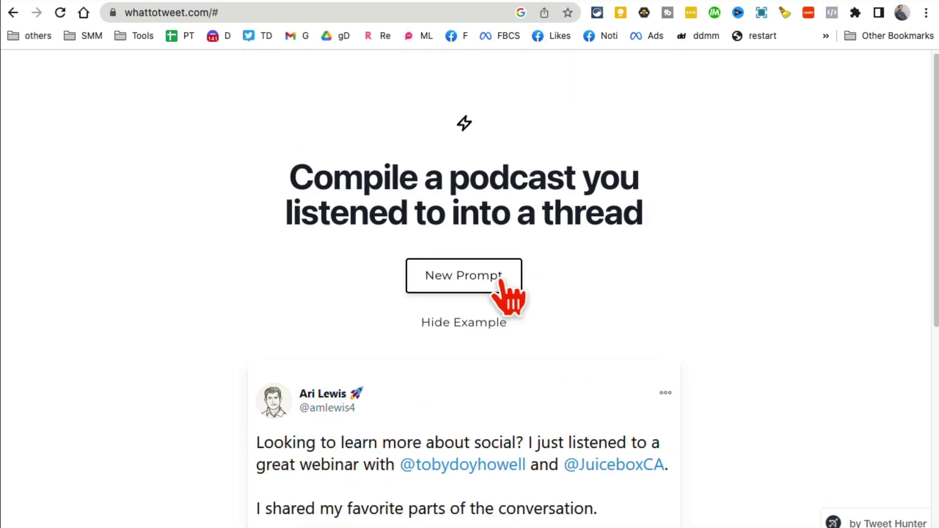
# - Get further ideas until 'Share a data driven analysis or insight' appears, with its example tweet revealed
pyautogui.click(477, 283)
pyautogui.scroll(-3, 644, 325)
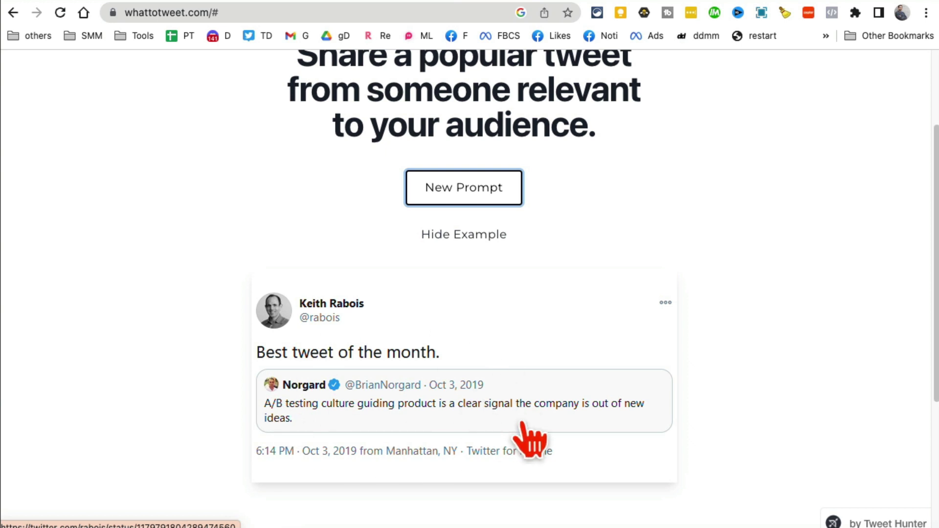
pyautogui.scroll(3, 525, 425)
pyautogui.moveTo(490, 215); pyautogui.dragTo(614, 275)
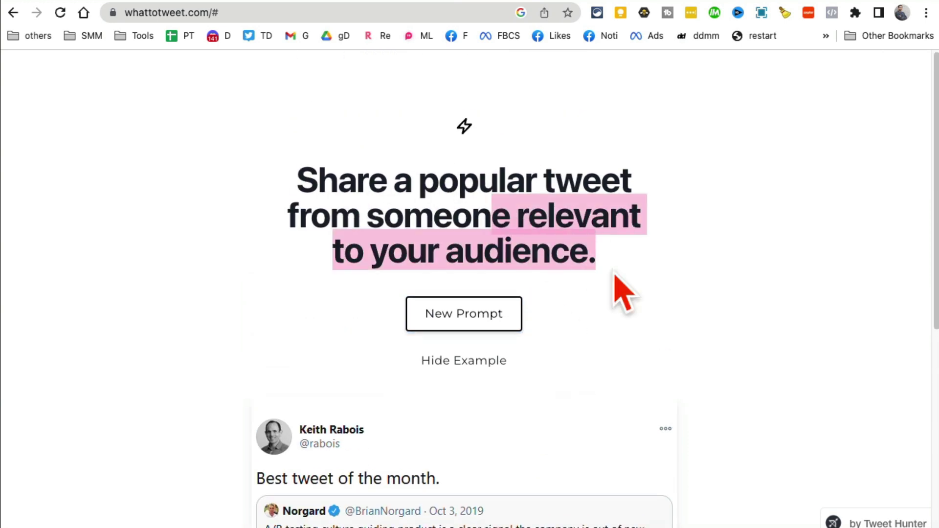
pyautogui.click(61, 13)
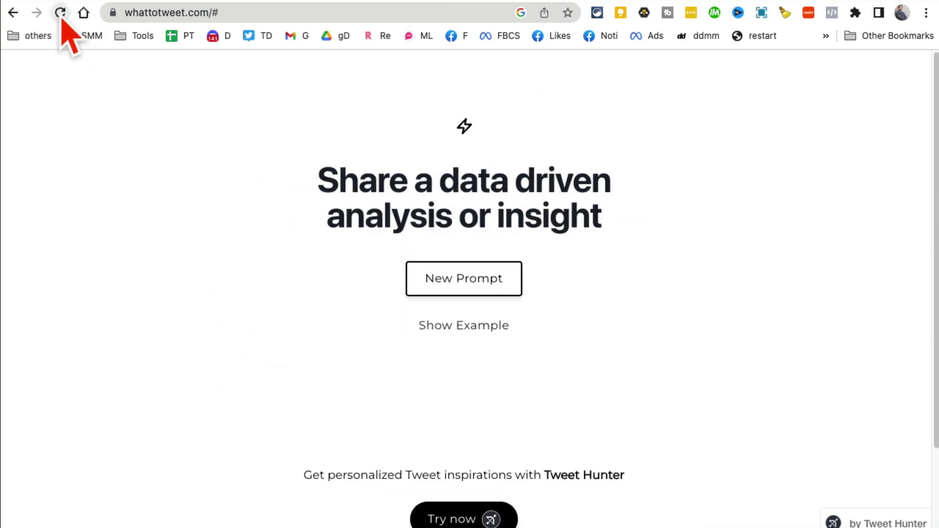
pyautogui.click(462, 333)
pyautogui.scroll(-6, 670, 361)
pyautogui.scroll(7, 675, 367)
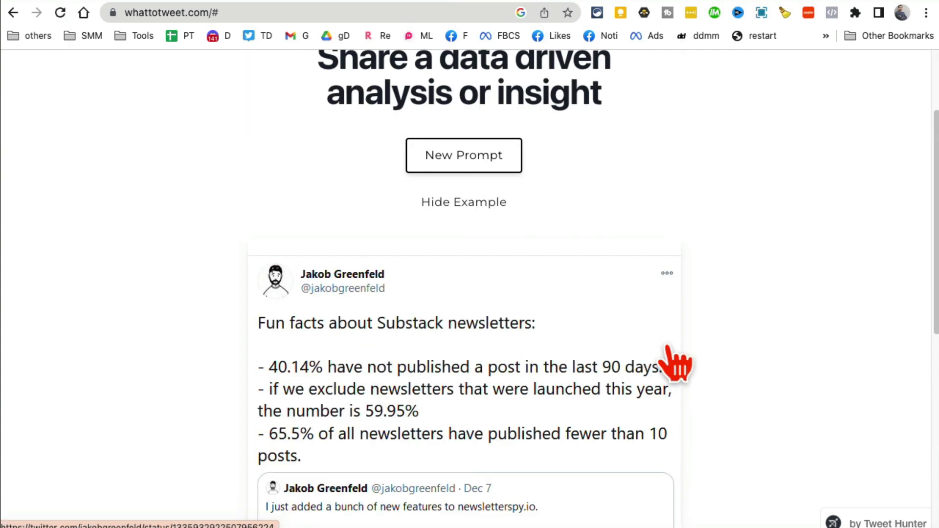
pyautogui.scroll(-3, 643, 397)
pyautogui.scroll(-4, 541, 404)
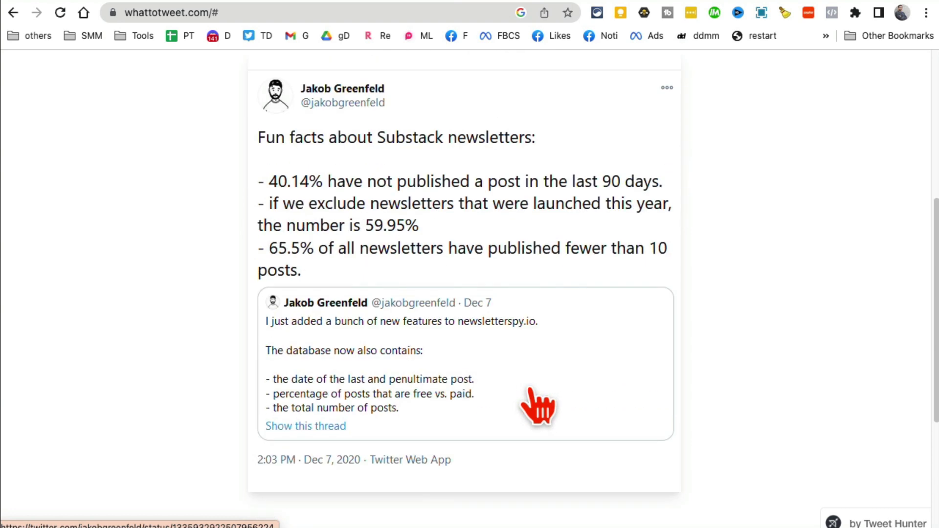
pyautogui.scroll(7, 539, 405)
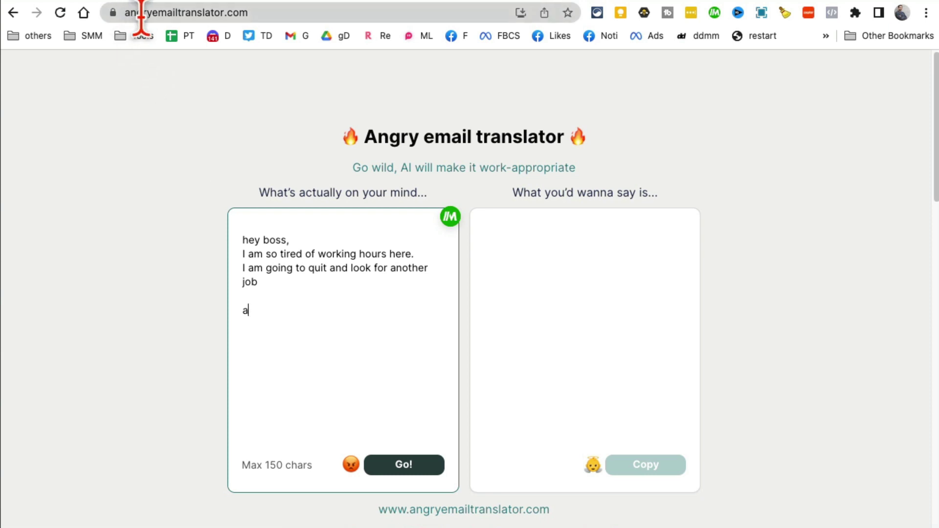
# - In Angry Email Translator, check the site address and the angry draft to the boss about quitting
pyautogui.click(264, 14)
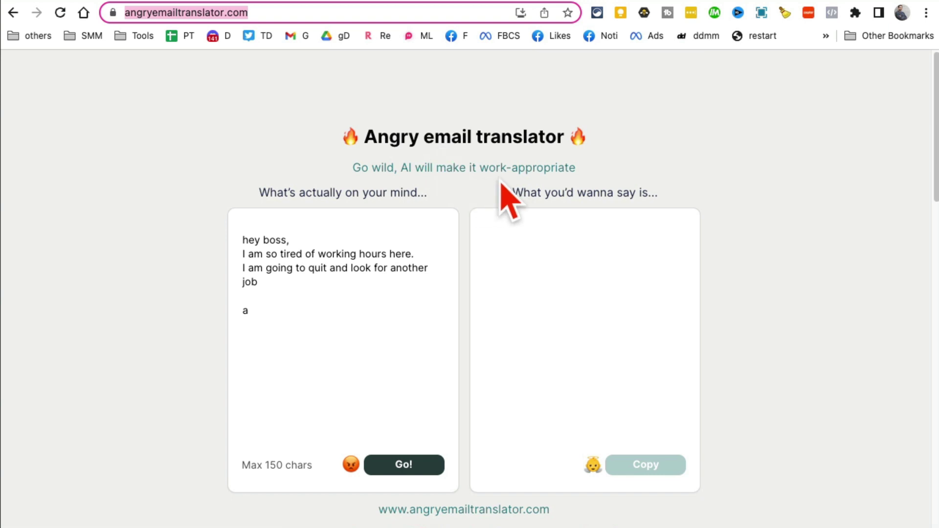
pyautogui.moveTo(311, 196); pyautogui.dragTo(440, 210)
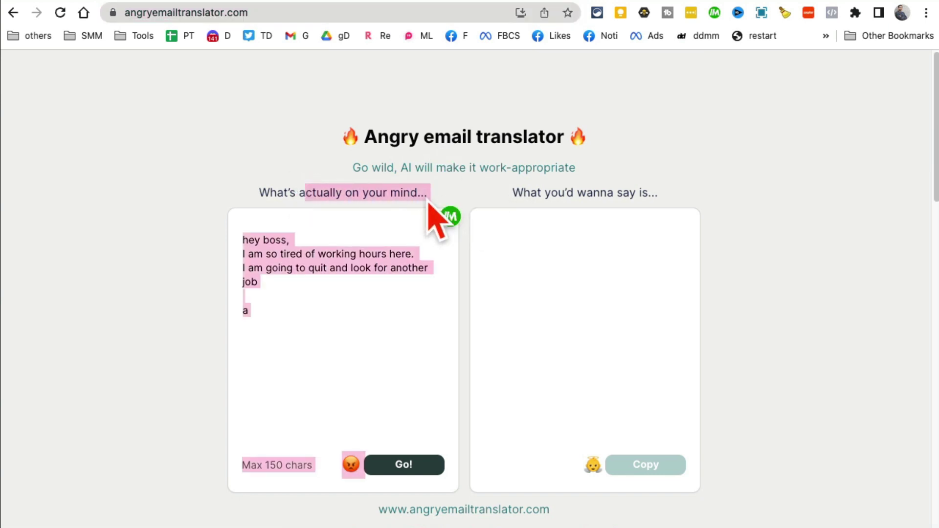
pyautogui.click(390, 279)
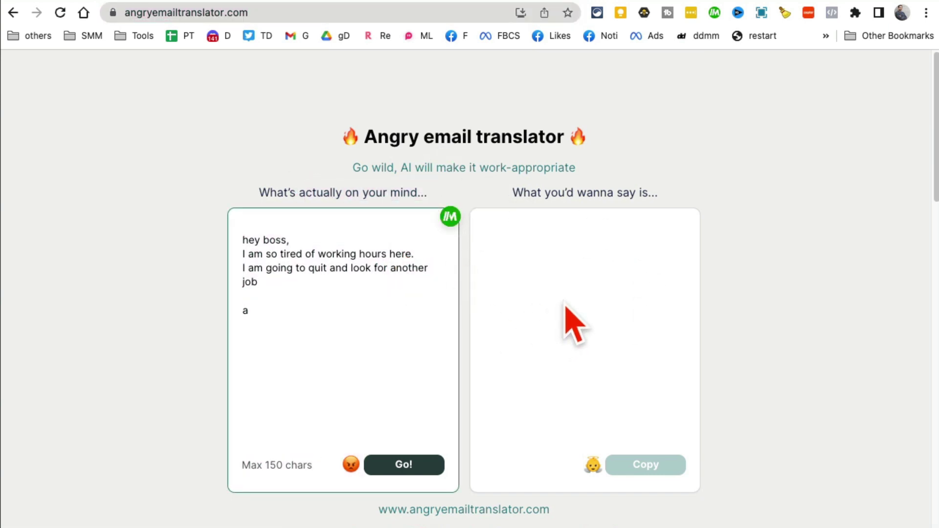
pyautogui.click(320, 316)
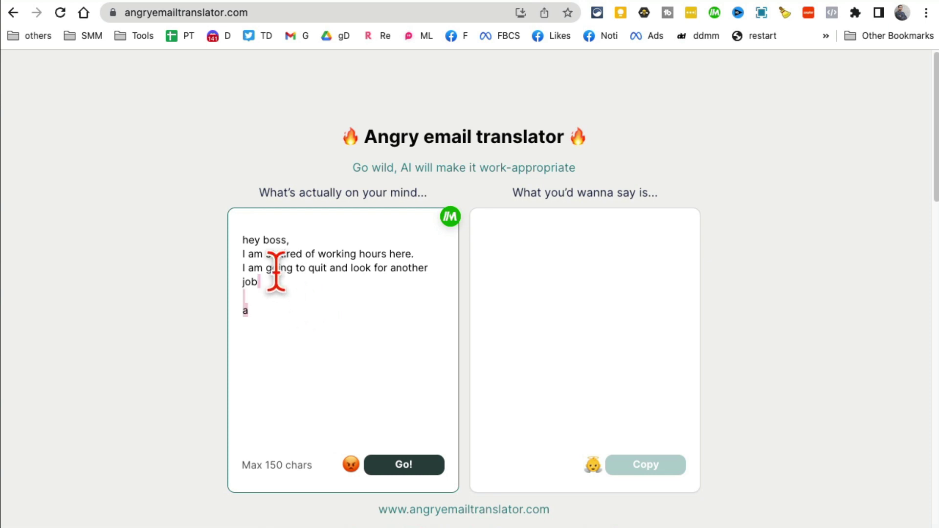
pyautogui.keyDown('shift'); pyautogui.click(236, 226); pyautogui.keyUp('shift')
pyautogui.click(333, 338)
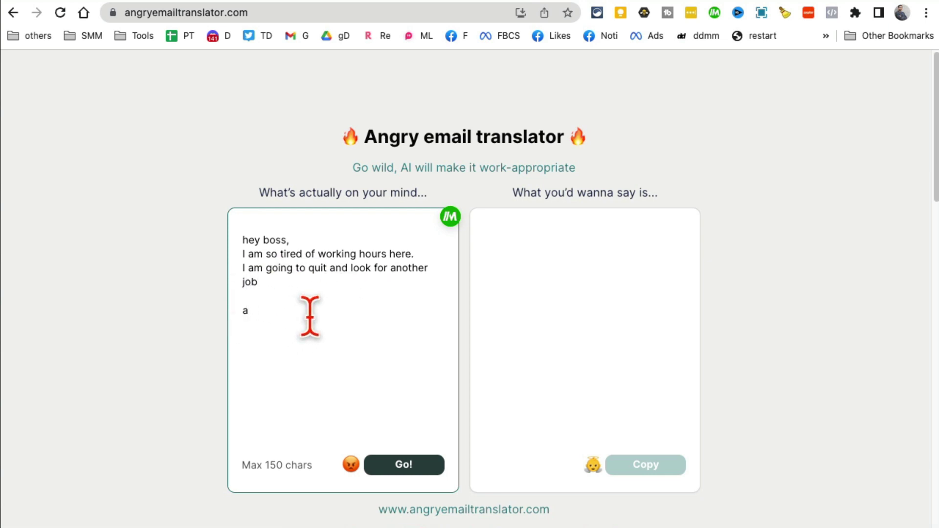
# - Translate the draft into a polite 'Dear boss' email and compare it with the original
pyautogui.click(416, 466)
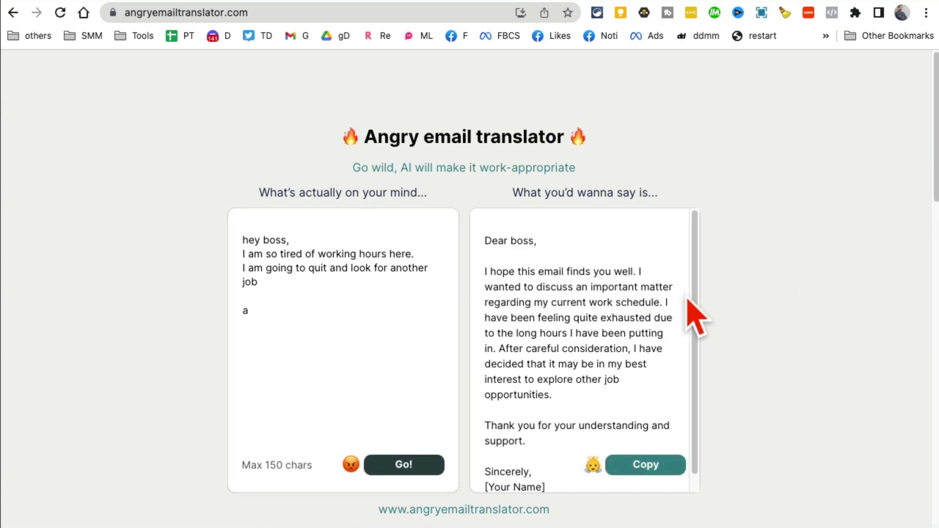
pyautogui.scroll(-1, 696, 303)
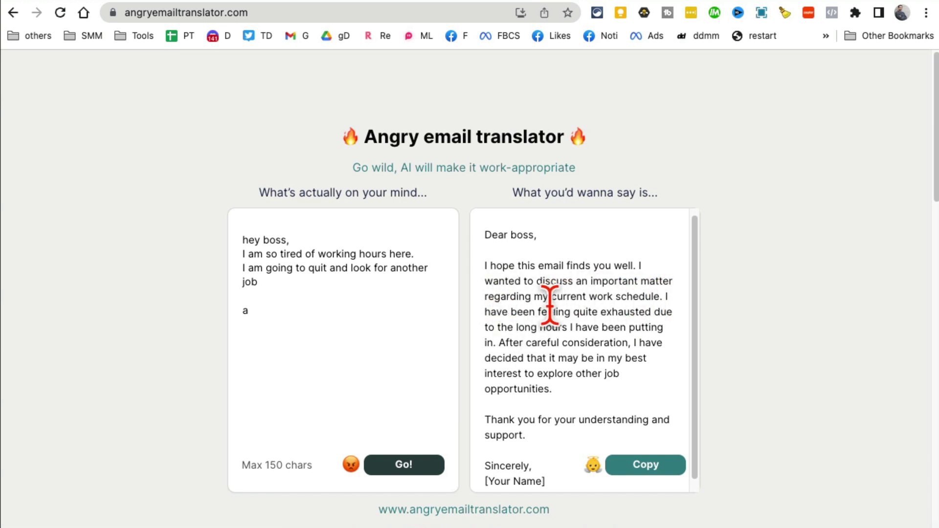
pyautogui.moveTo(522, 296); pyautogui.dragTo(573, 343)
pyautogui.scroll(-1, 656, 346)
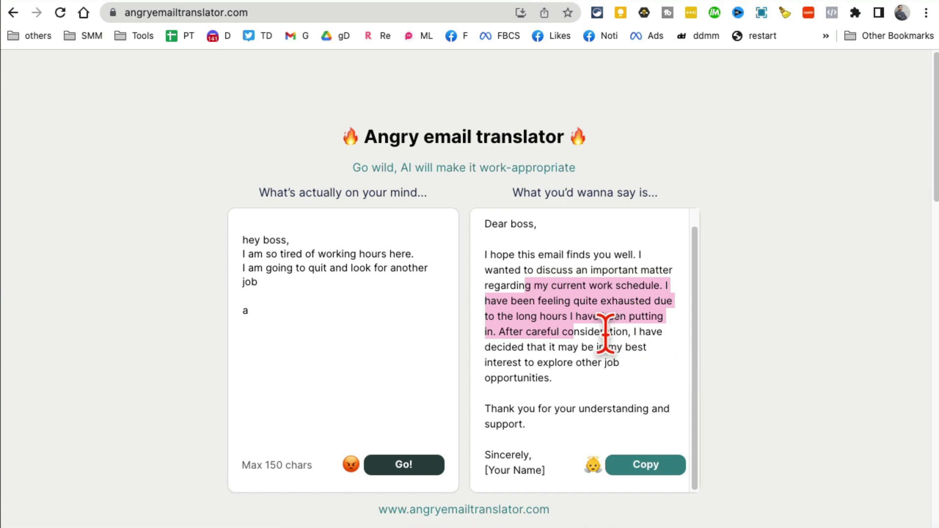
pyautogui.moveTo(609, 332); pyautogui.dragTo(612, 361)
pyautogui.click(284, 249)
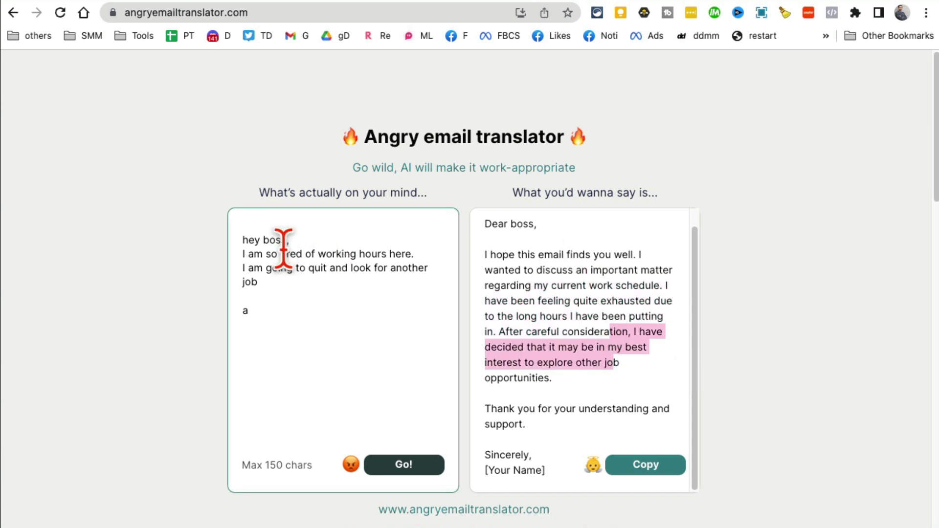
pyautogui.moveTo(283, 251); pyautogui.dragTo(321, 308)
pyautogui.moveTo(555, 270); pyautogui.dragTo(601, 397)
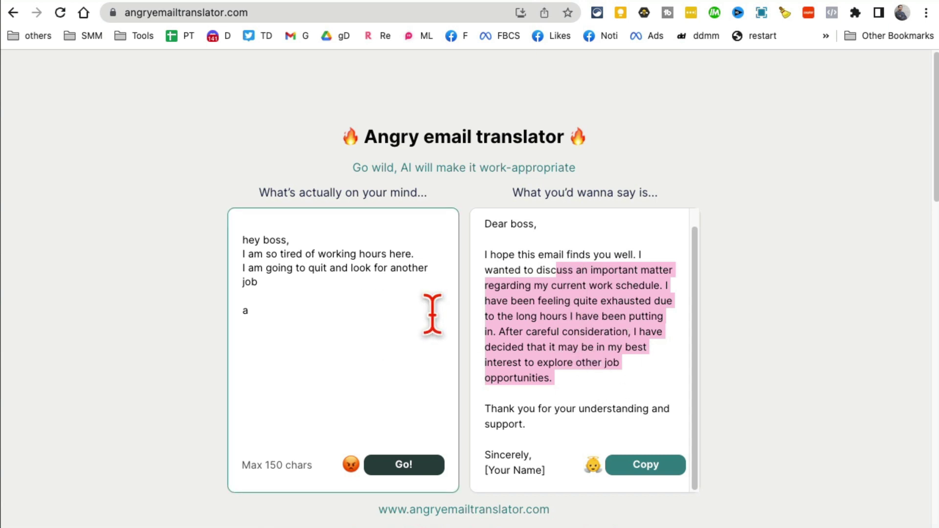
pyautogui.moveTo(304, 323); pyautogui.dragTo(242, 233)
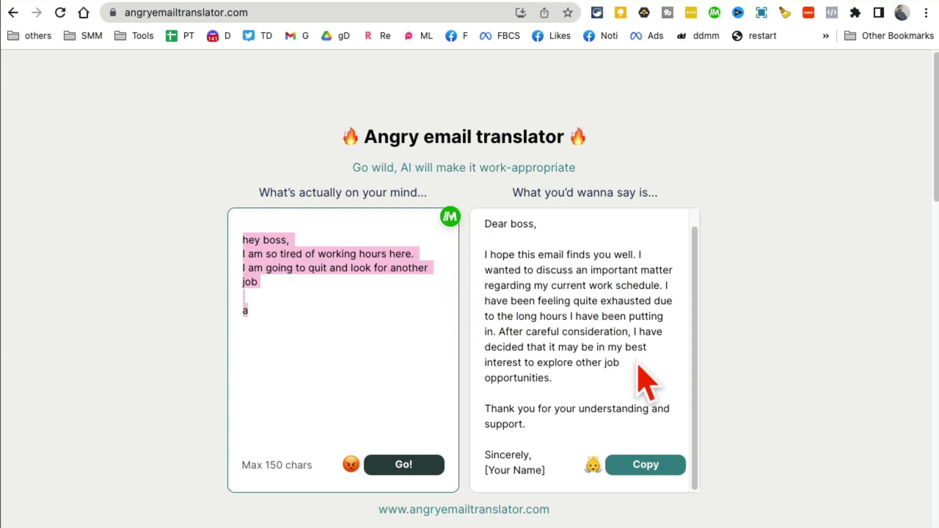
pyautogui.scroll(2, 695, 406)
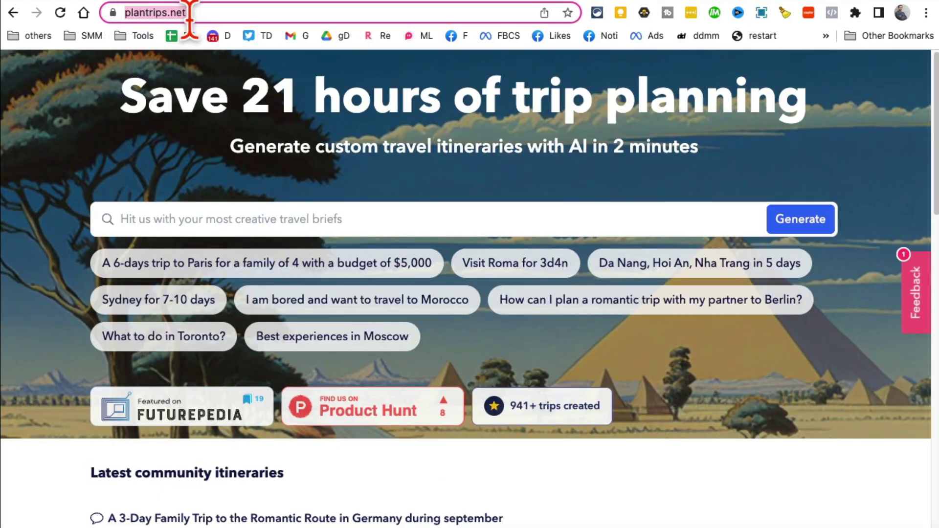
# - Enter a New York trip brief and generate the two-day itinerary
pyautogui.moveTo(542, 155); pyautogui.dragTo(353, 148)
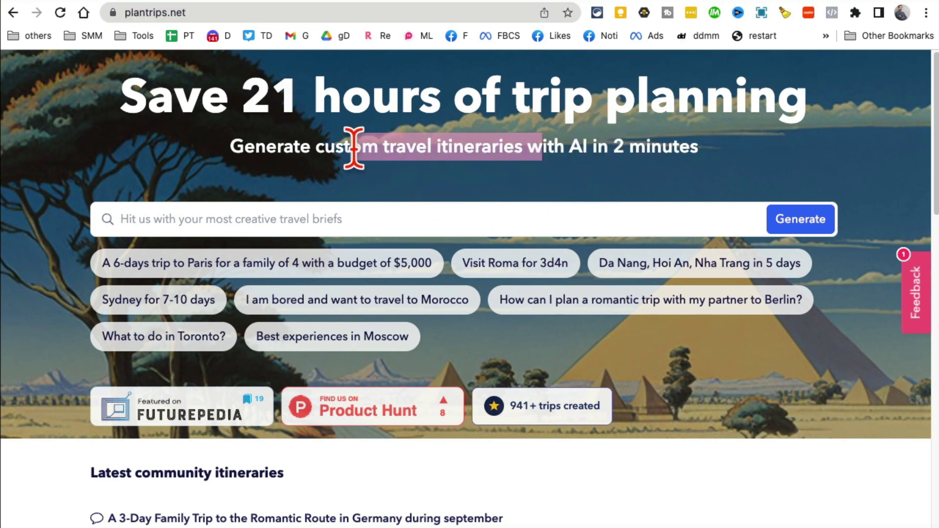
pyautogui.click(299, 220)
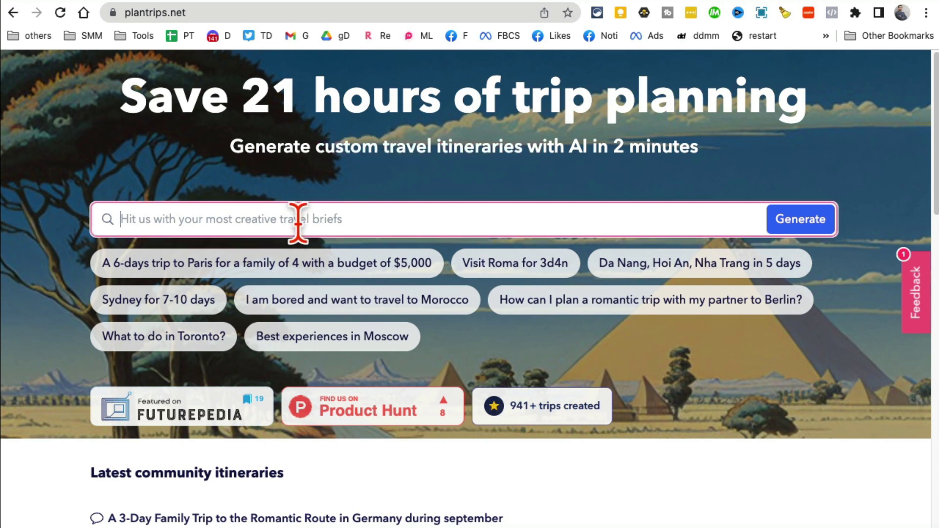
pyautogui.write('new york for 2 days')
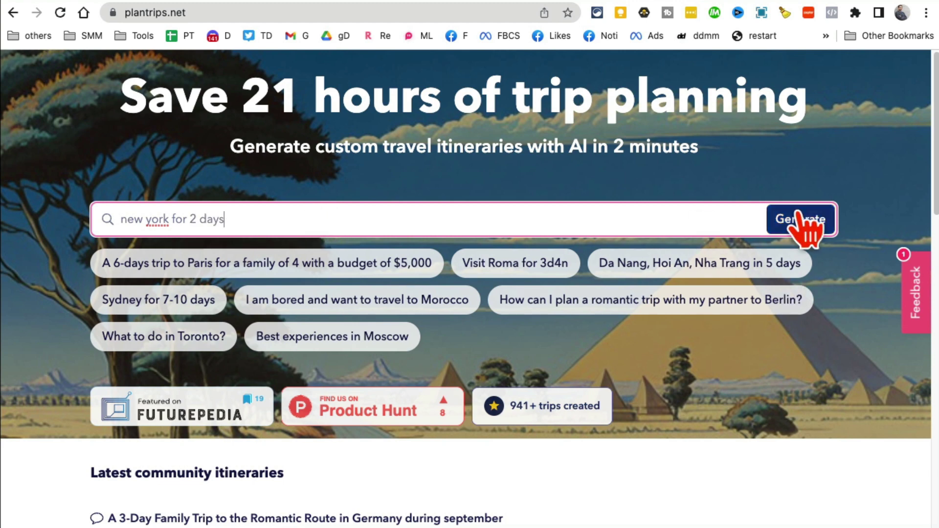
pyautogui.click(807, 221)
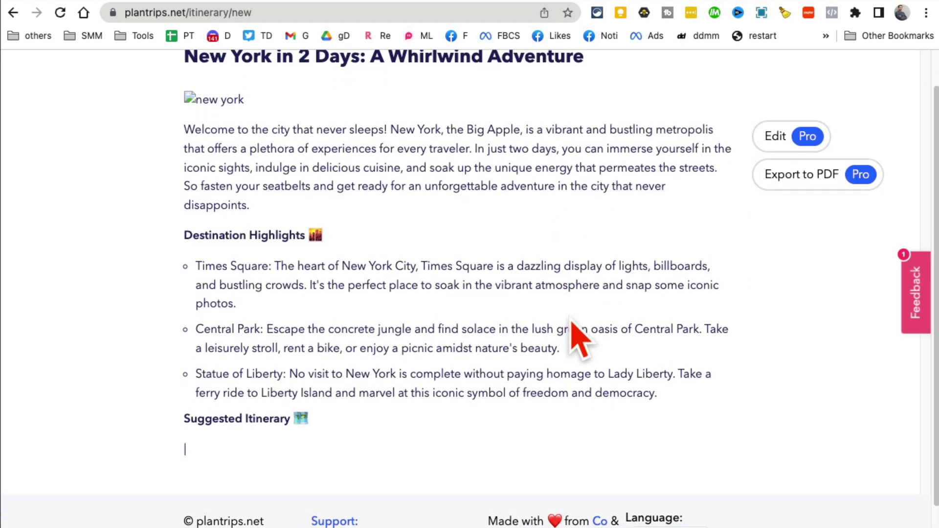
# - Read through 'New York in 2 Days: A Whirlwind Adventure', then return to the PlanTrips homepage
pyautogui.scroll(-8, 383, 221)
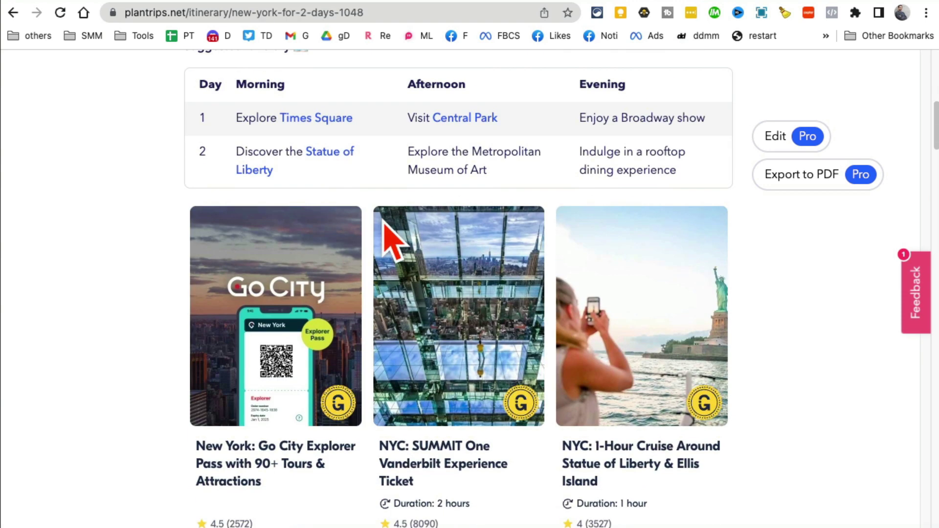
pyautogui.scroll(4, 325, 230)
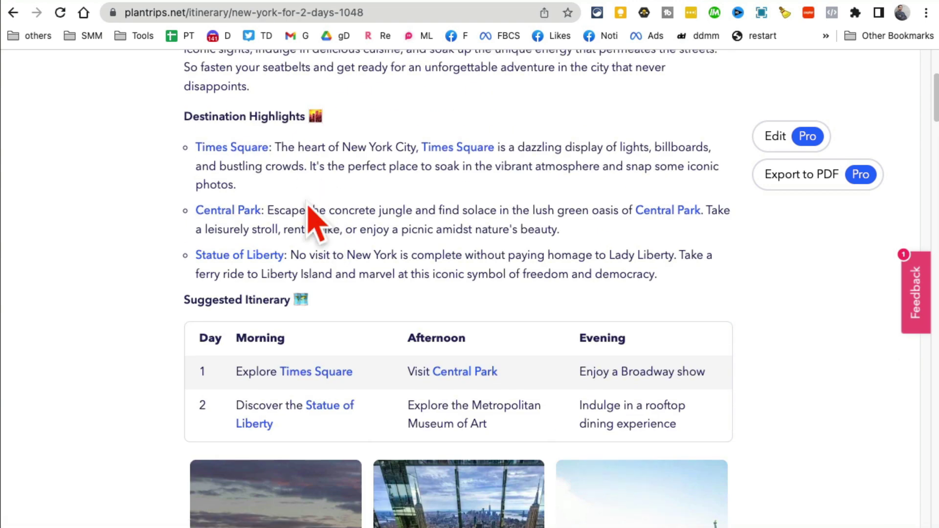
pyautogui.scroll(-3, 509, 318)
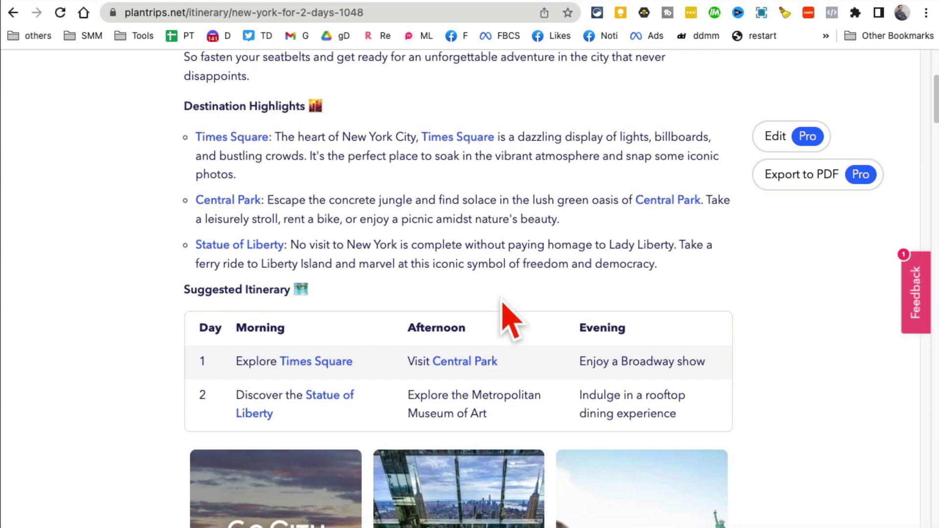
pyautogui.scroll(-12, 640, 267)
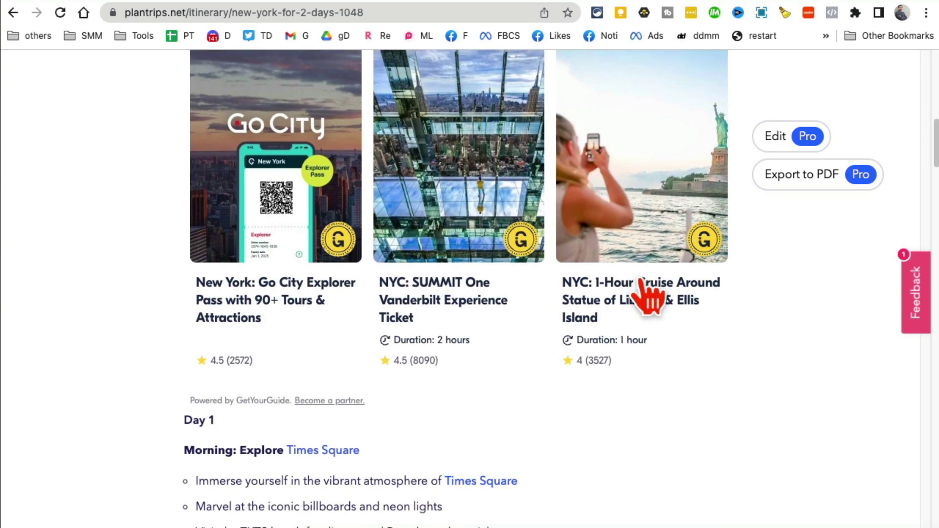
pyautogui.moveTo(215, 186); pyautogui.dragTo(512, 293)
pyautogui.scroll(-1, 508, 292)
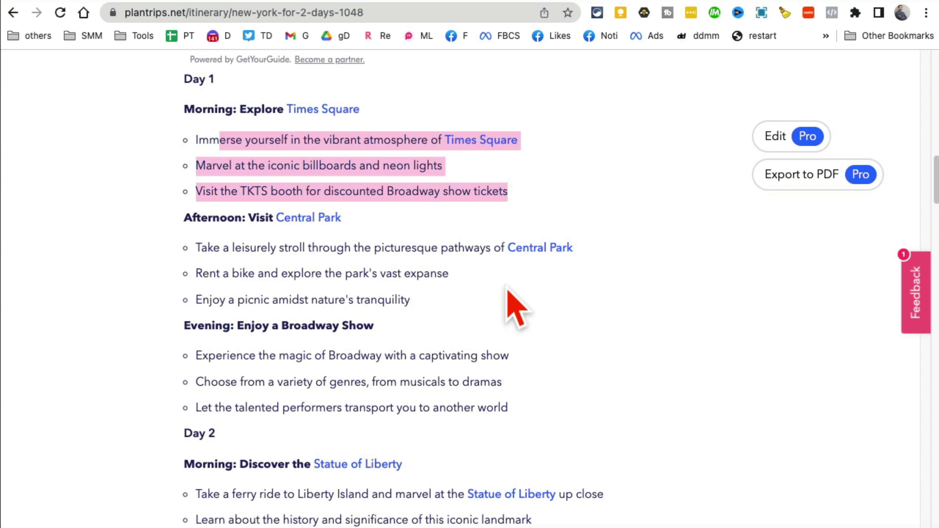
pyautogui.scroll(-5, 510, 303)
pyautogui.scroll(-4, 521, 291)
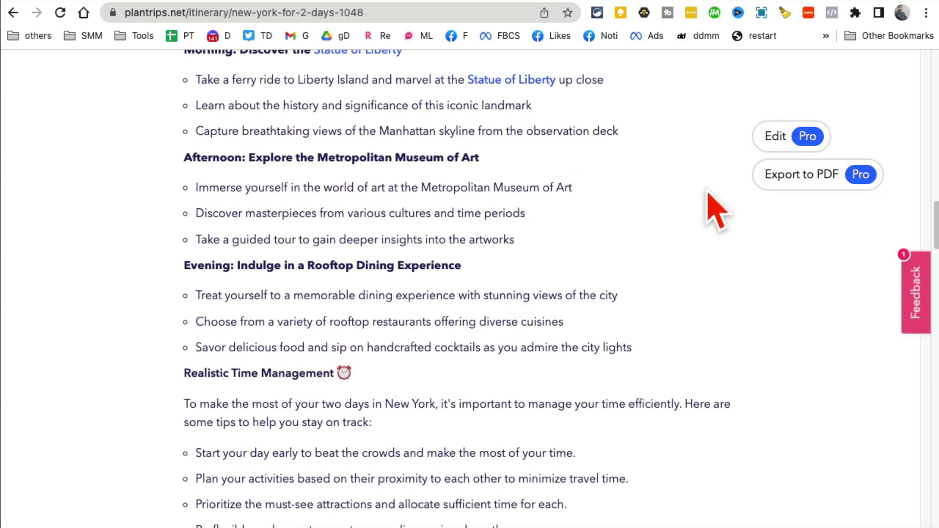
pyautogui.scroll(-20, 490, 298)
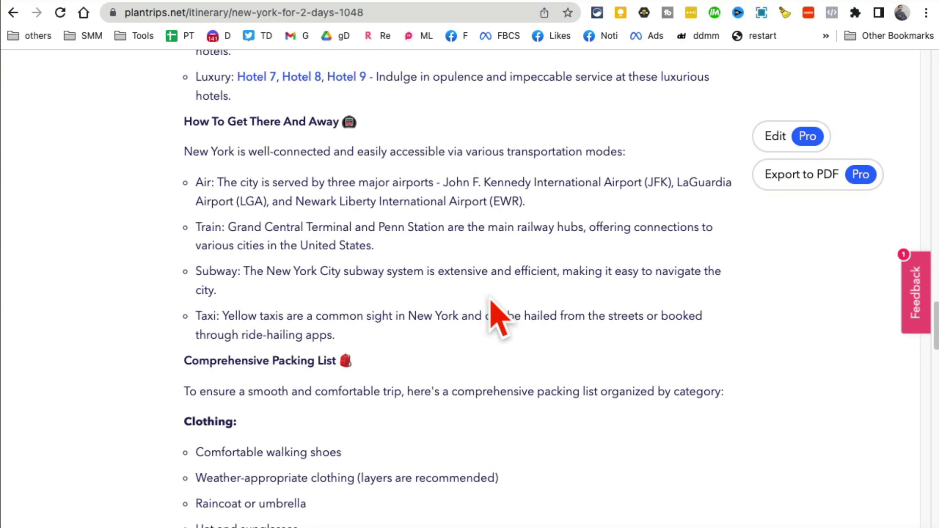
pyautogui.scroll(-4, 487, 296)
pyautogui.scroll(20, 494, 306)
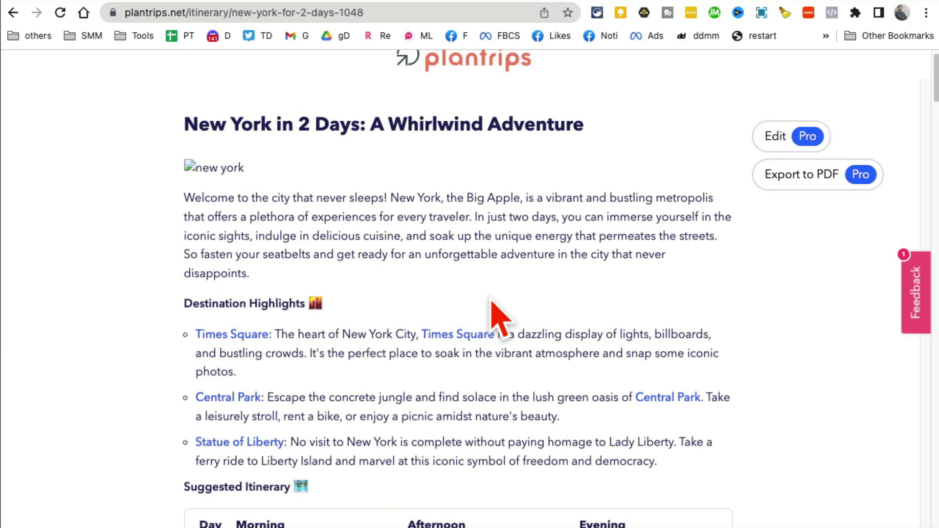
pyautogui.click(467, 81)
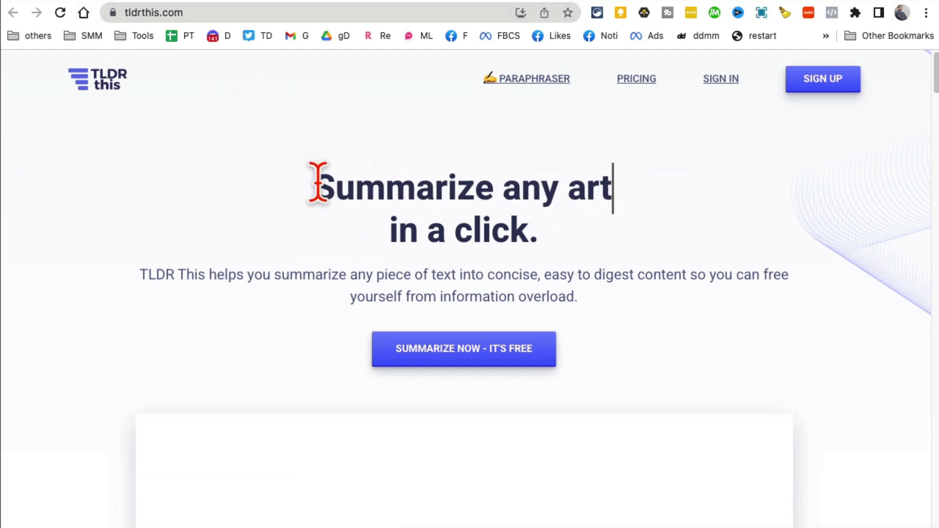
# - Clear the Article URL field and refill it with the saved Twitter Super Follower Spaces article URL
pyautogui.moveTo(314, 185); pyautogui.dragTo(667, 220)
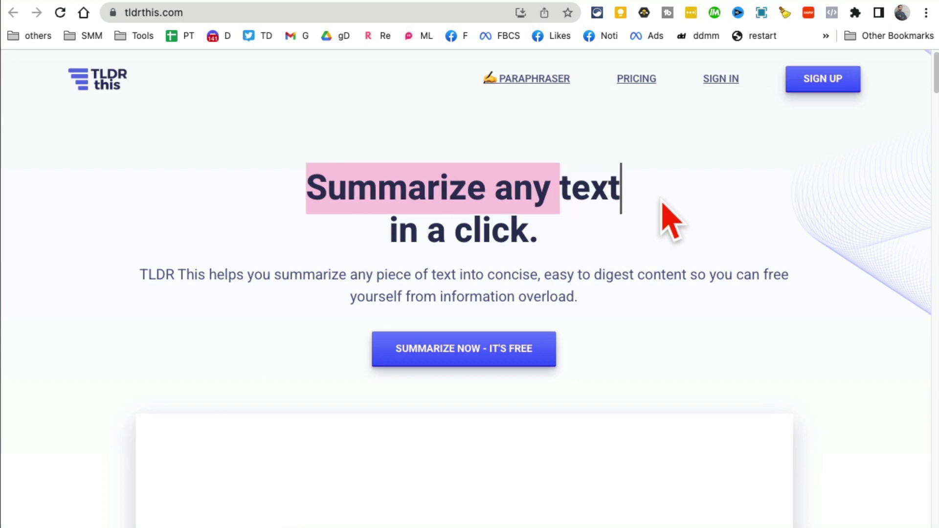
pyautogui.scroll(-15, 687, 259)
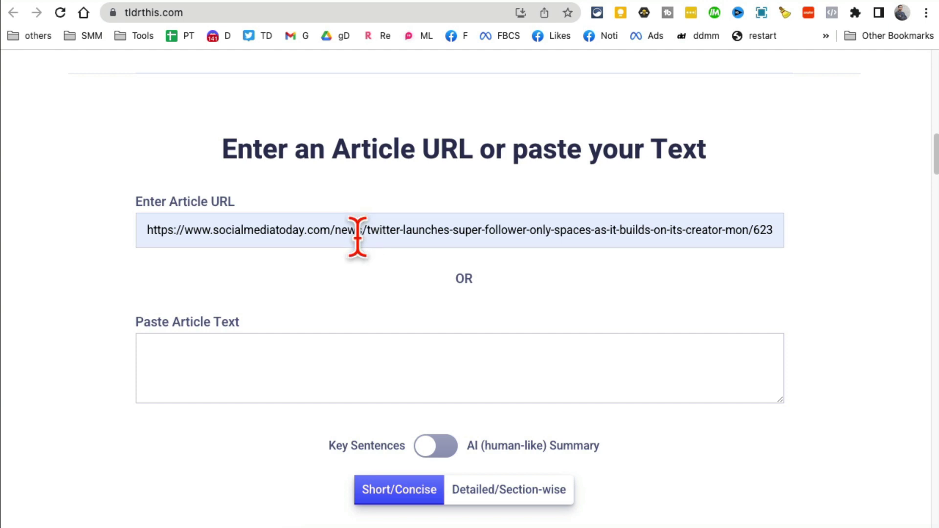
pyautogui.click(357, 235)
pyautogui.press('super+a')
pyautogui.press('BackSpace')
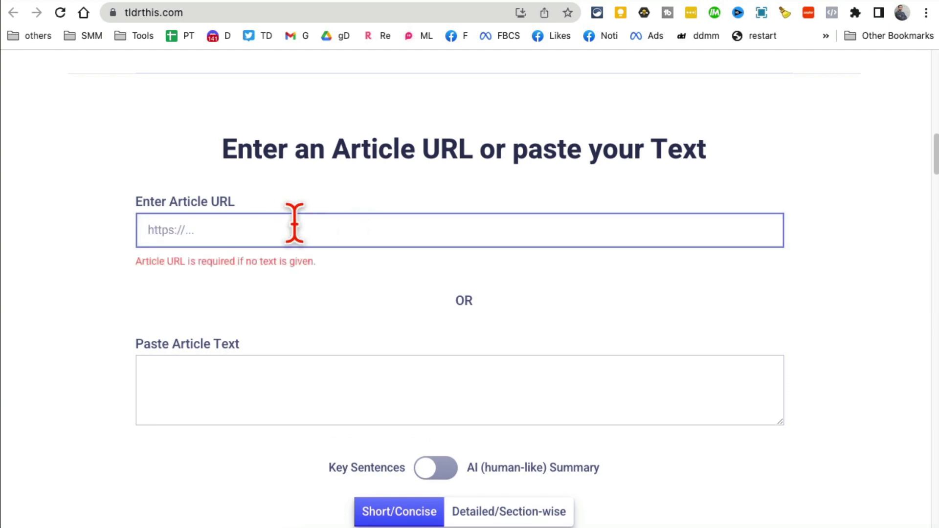
pyautogui.click(289, 224)
pyautogui.click(310, 262)
# - Summarize the Twitter article and scroll through the resulting two-minute summary
pyautogui.click(304, 365)
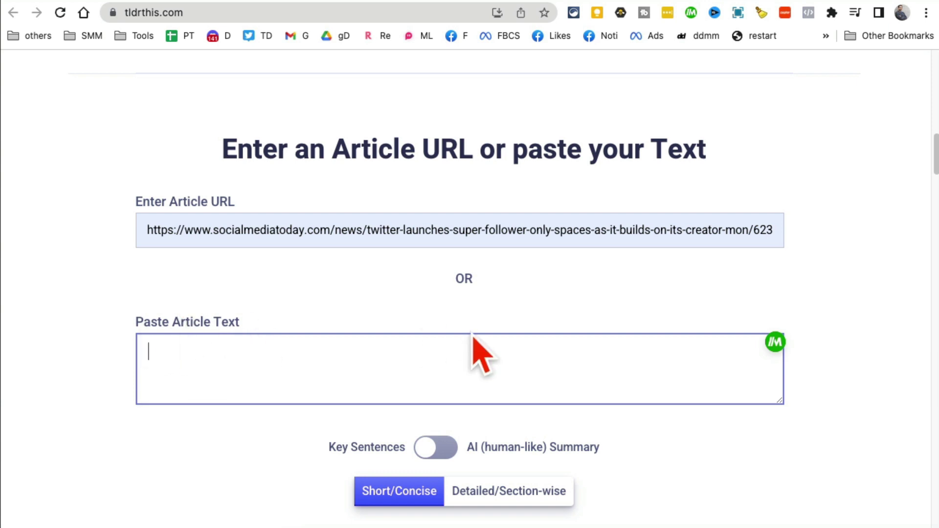
pyautogui.scroll(-2, 478, 355)
pyautogui.scroll(-4, 522, 399)
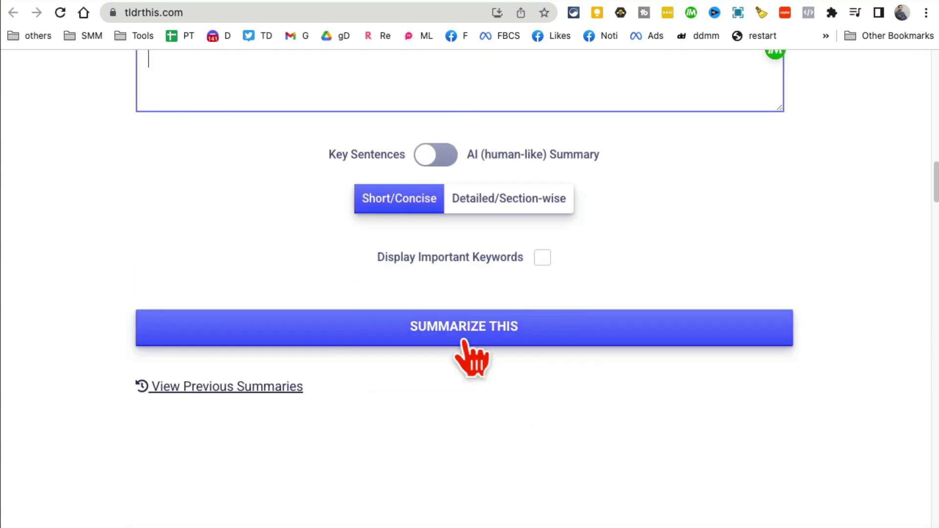
pyautogui.click(431, 342)
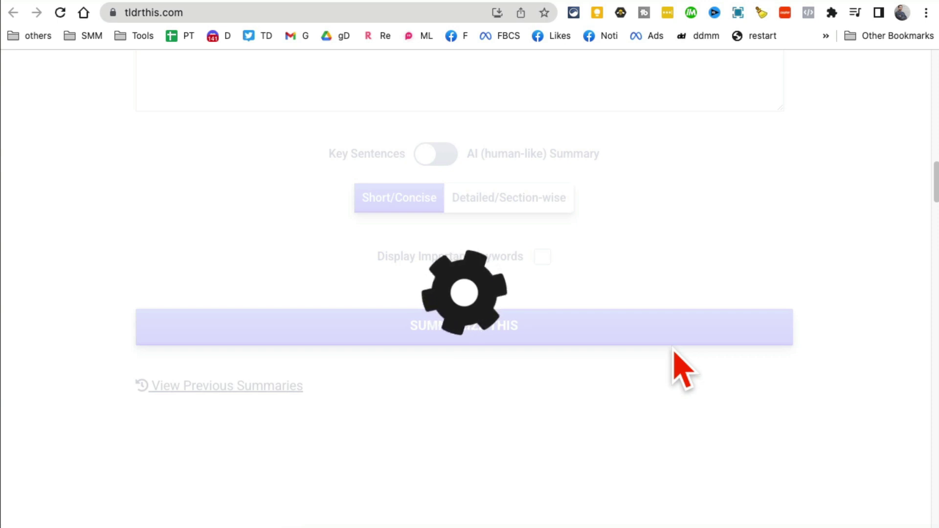
pyautogui.scroll(-8, 677, 368)
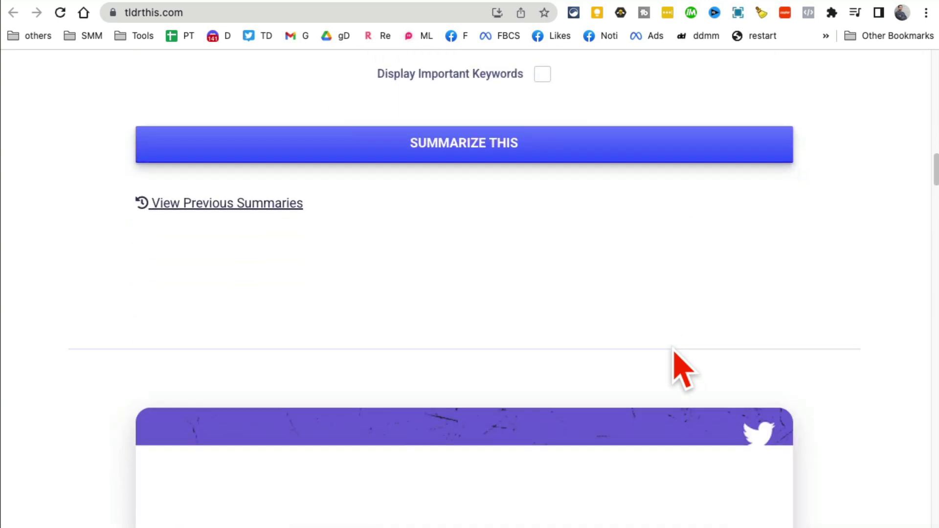
pyautogui.scroll(-10, 773, 374)
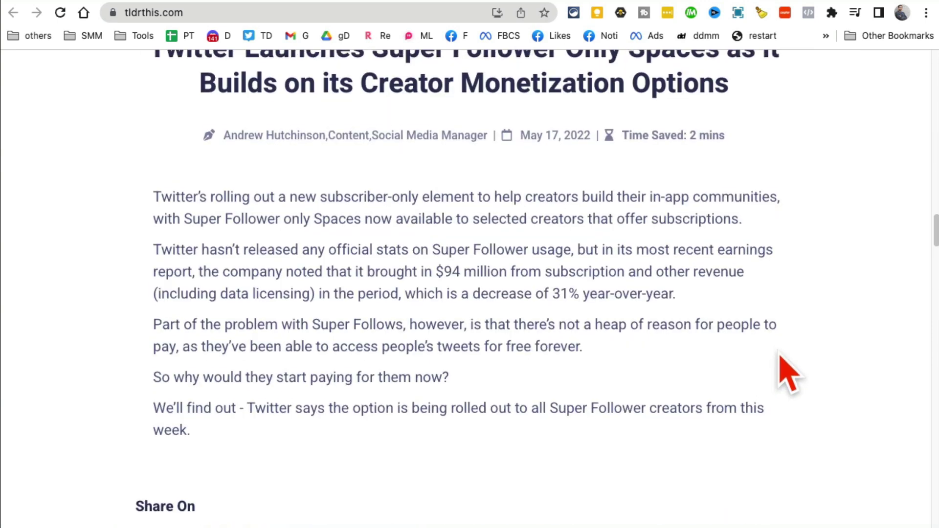
pyautogui.scroll(1, 743, 342)
pyautogui.scroll(1, 748, 342)
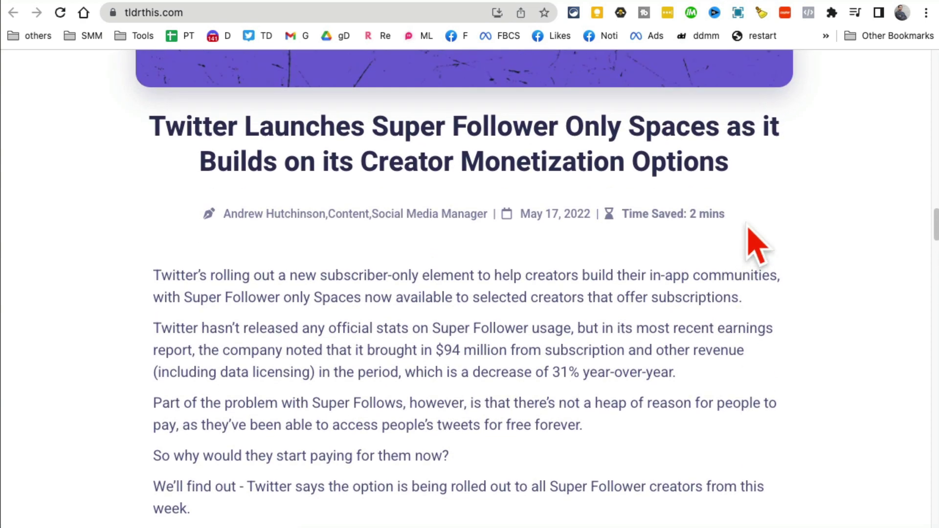
# - Highlight parts of the summary, then move on to the TileMaker tab
pyautogui.moveTo(726, 215); pyautogui.dragTo(618, 214)
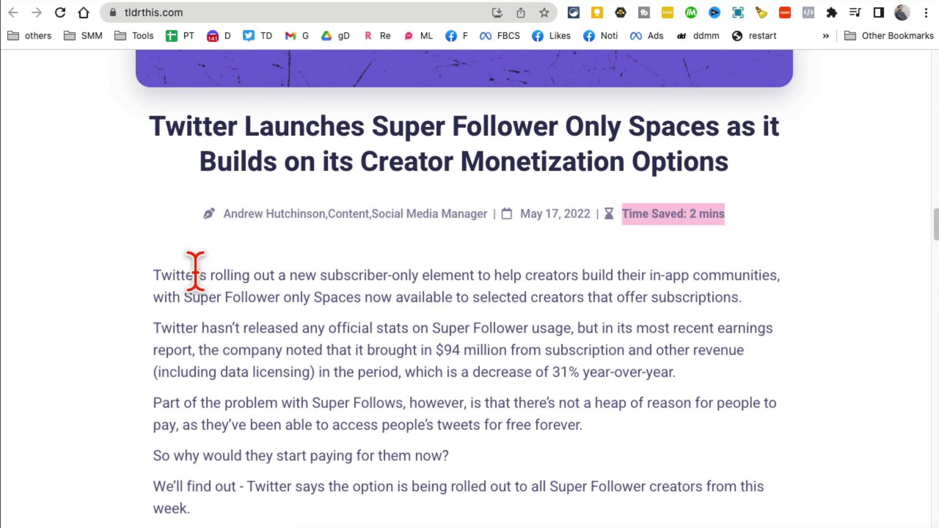
pyautogui.moveTo(182, 268); pyautogui.dragTo(489, 456)
pyautogui.scroll(-3, 503, 459)
pyautogui.scroll(3, 529, 465)
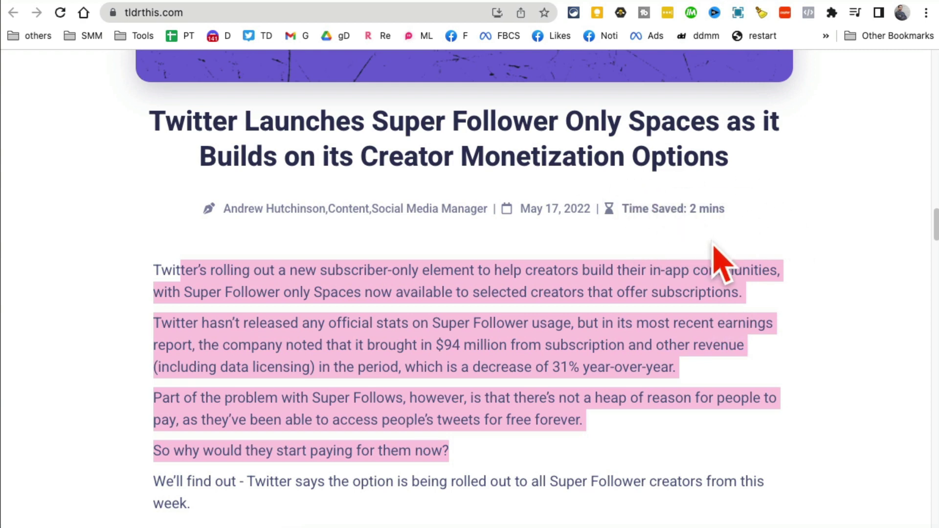
pyautogui.click(821, 2)
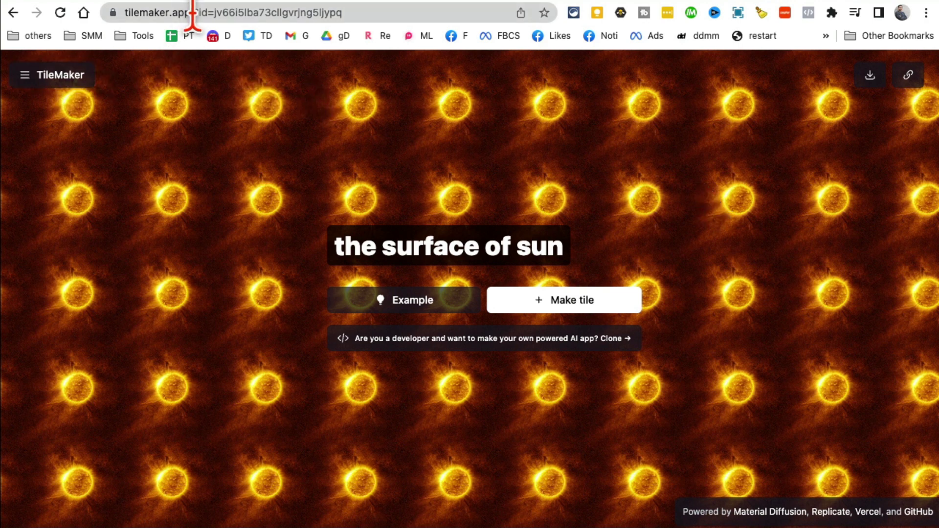
# - Strip the ?id= part from the tilemaker.app address, reload, and load the muddy ground autumn leaves example
pyautogui.moveTo(194, 12); pyautogui.dragTo(246, 68)
pyautogui.press('BackSpace')
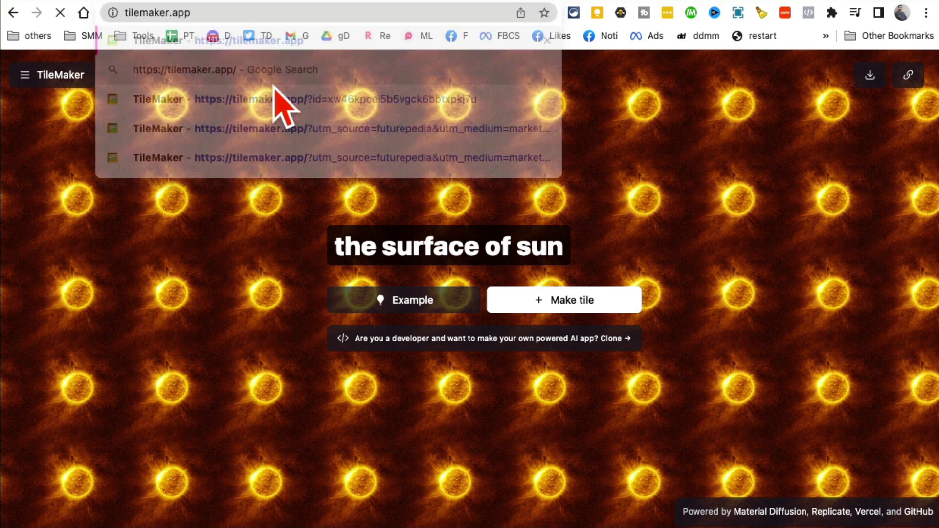
pyautogui.press('Return')
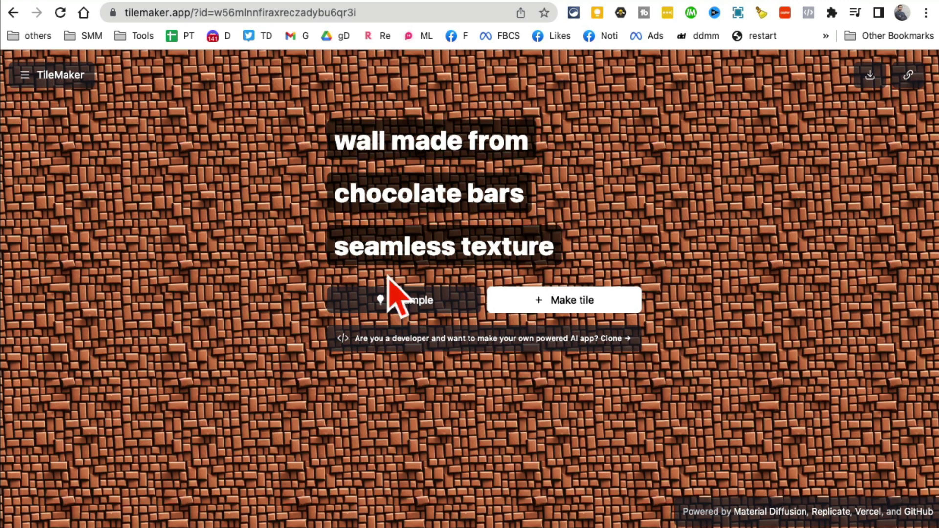
pyautogui.click(59, 12)
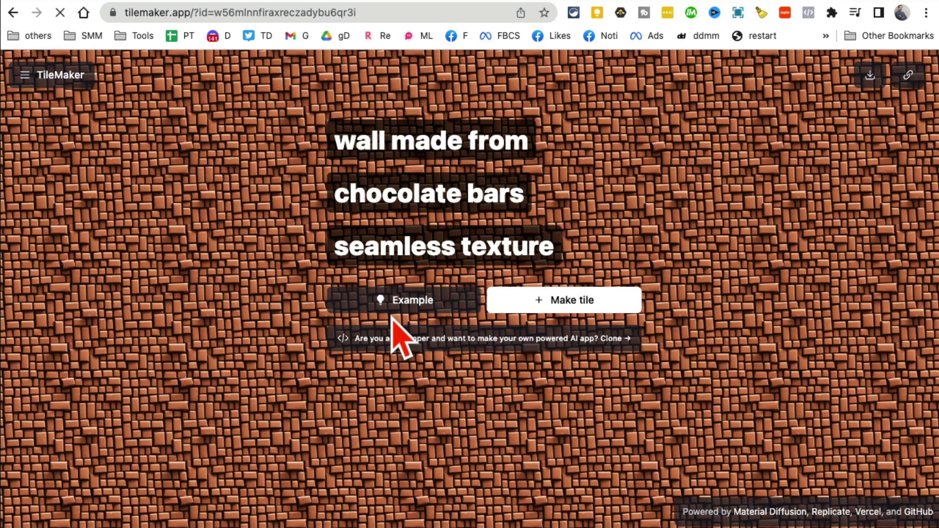
pyautogui.click(422, 301)
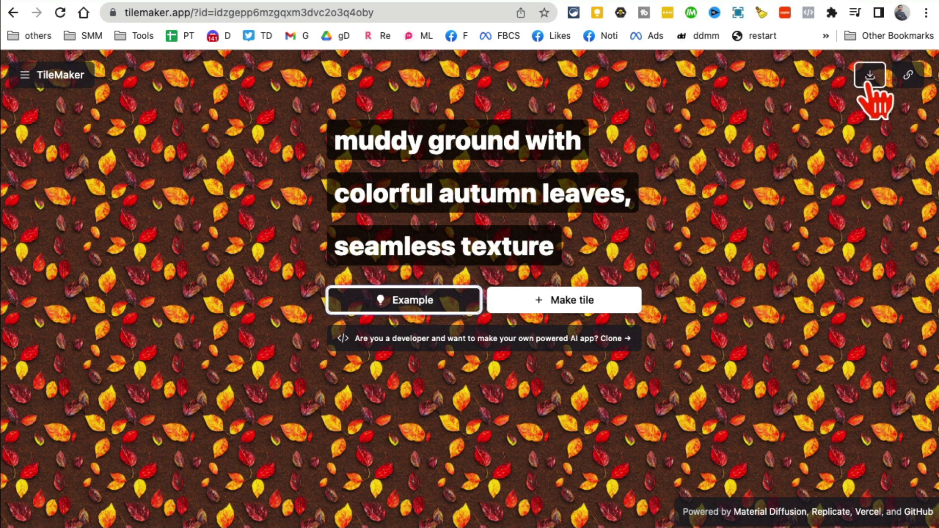
# - Replace the tile prompt with 'surface of moon' and make the seamless tile
pyautogui.click(504, 249)
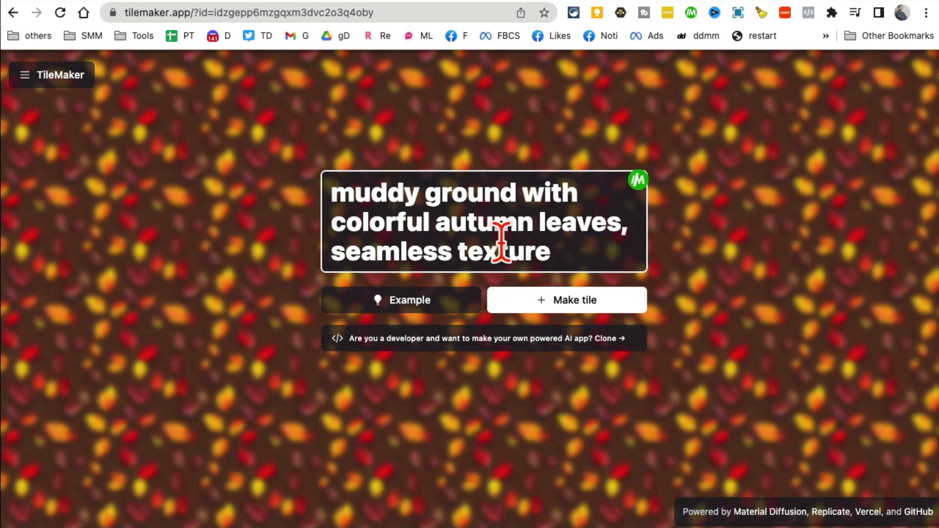
pyautogui.tripleClick(502, 243)
pyautogui.write('surface of moon')
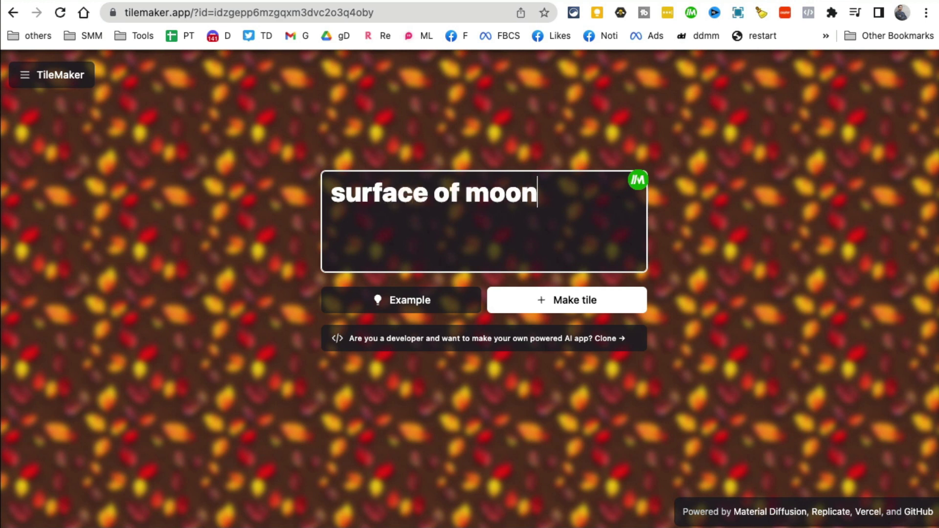
pyautogui.click(591, 305)
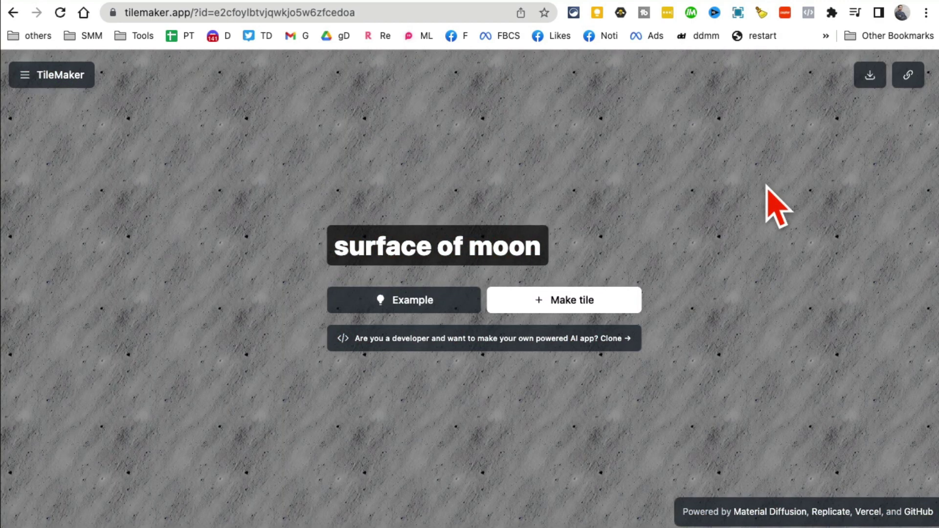
# - Browse the redwood bark, flamingo oil painting and ancient carvings sandstone example tiles
pyautogui.click(393, 303)
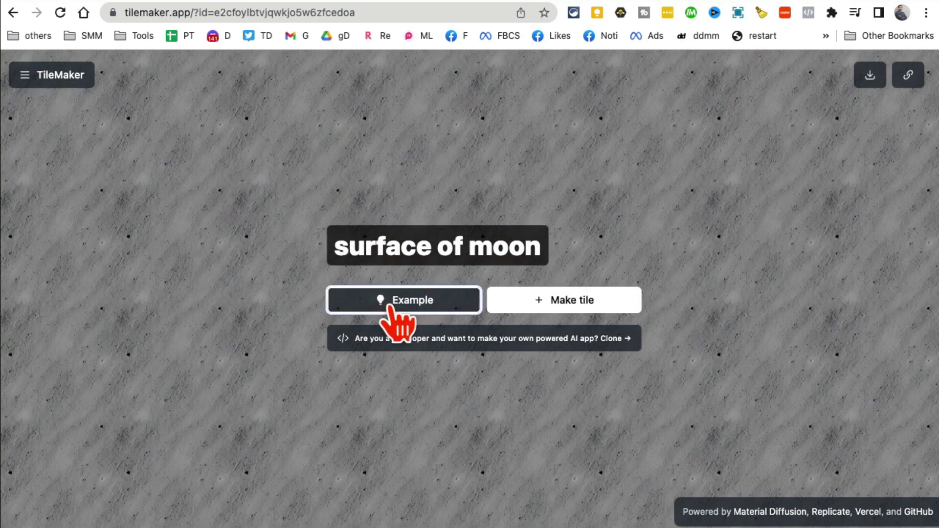
pyautogui.click(395, 307)
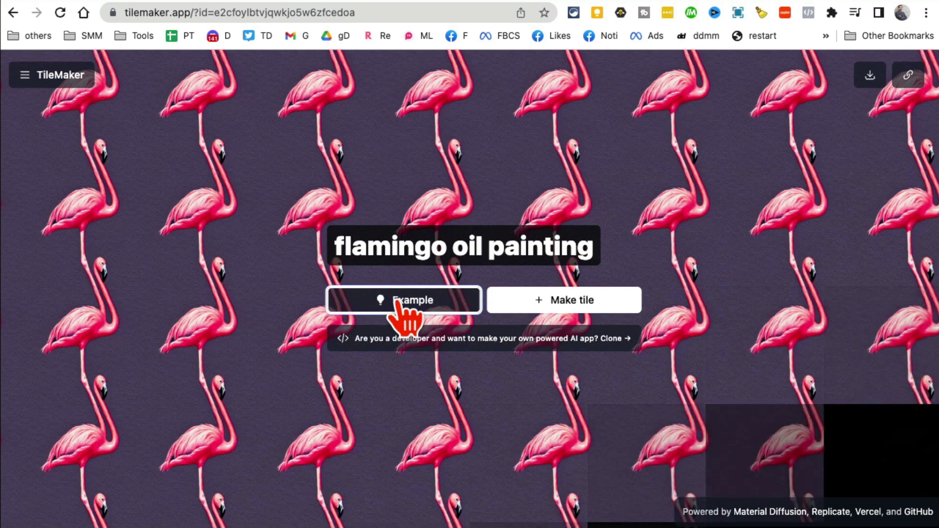
pyautogui.click(400, 308)
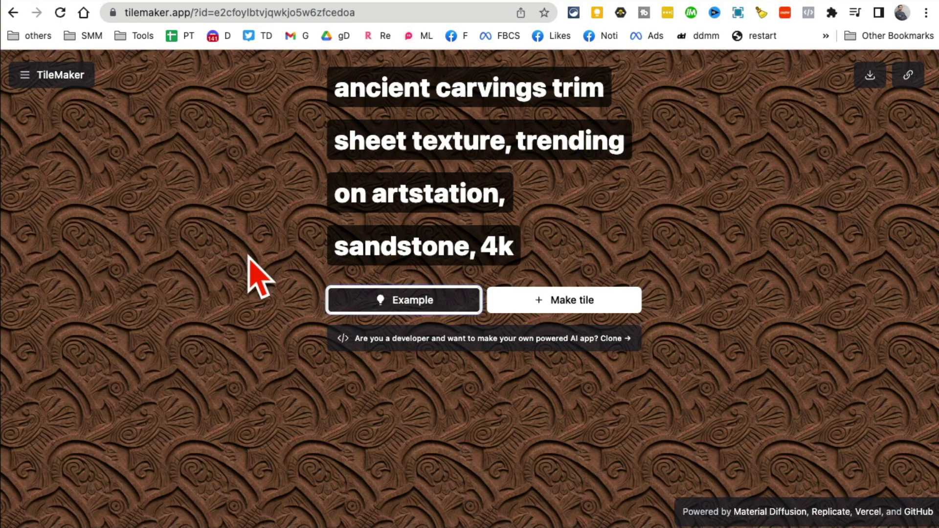